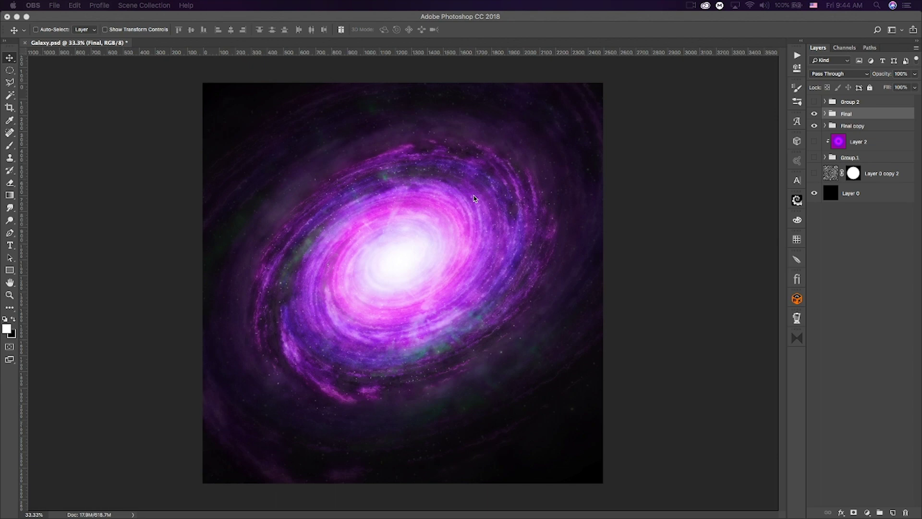
Step: Minimize the Galaxy.psd window to view the finished galaxy wallpaper on the desktop
left_click(20, 19)
key("super+m")
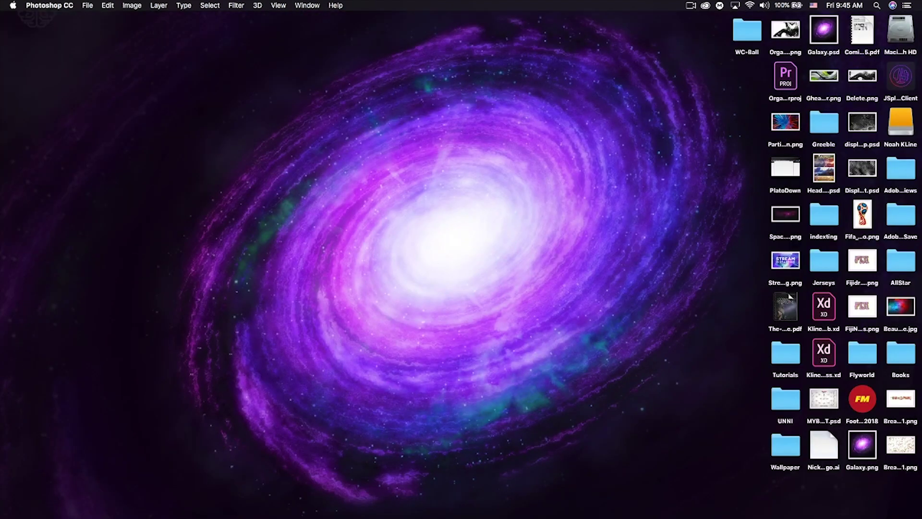
left_click(6, 307)
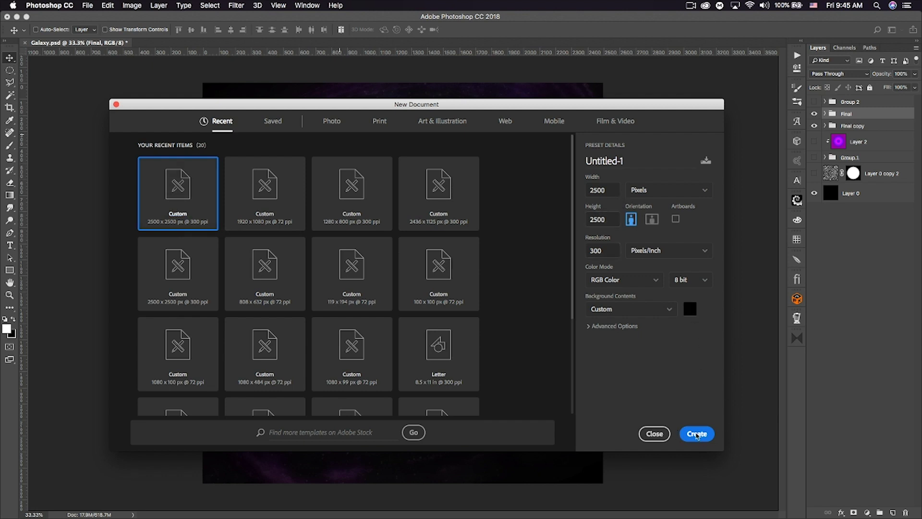
Step: Create a 2500 × 2500 px RGB document at 300 ppi with a black background and convert the background to Layer 0
left_click(695, 434)
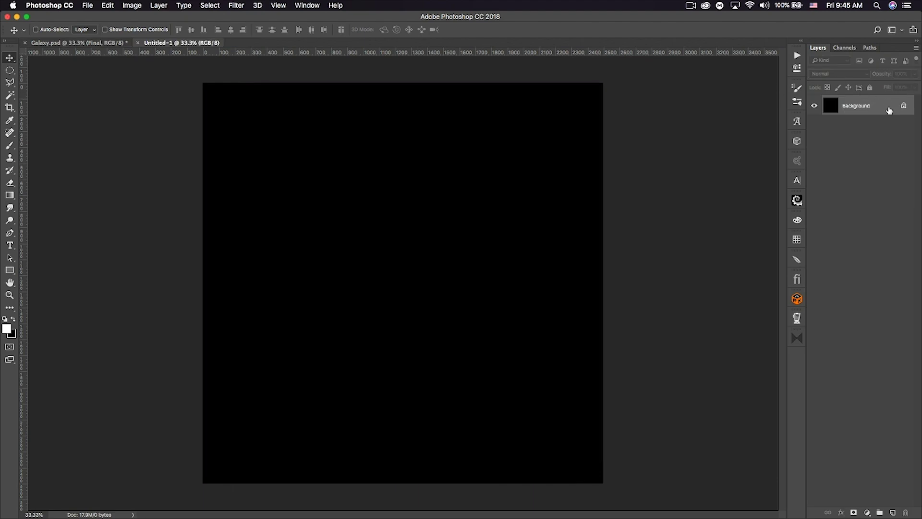
double_click(878, 108)
left_click(393, 157)
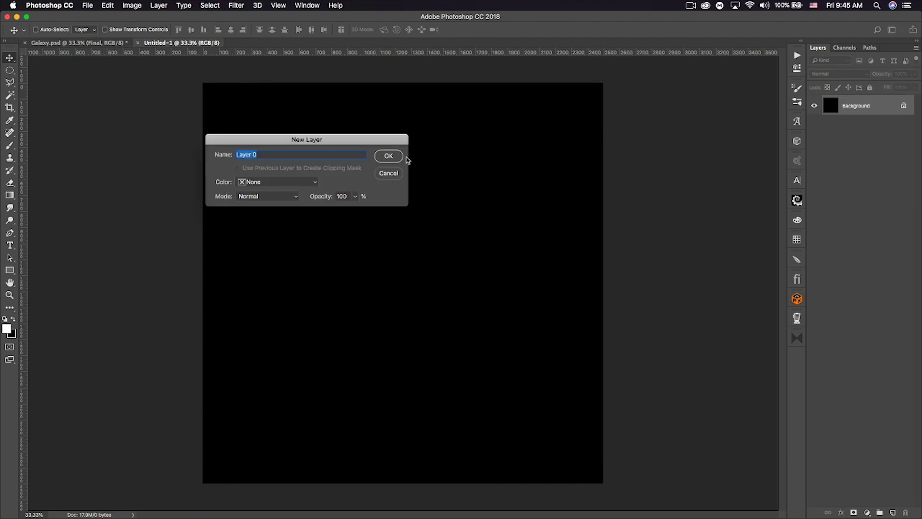
Step: Duplicate the black layer and render Fibers on the copy with variance 16 and strength 4
key("super+j")
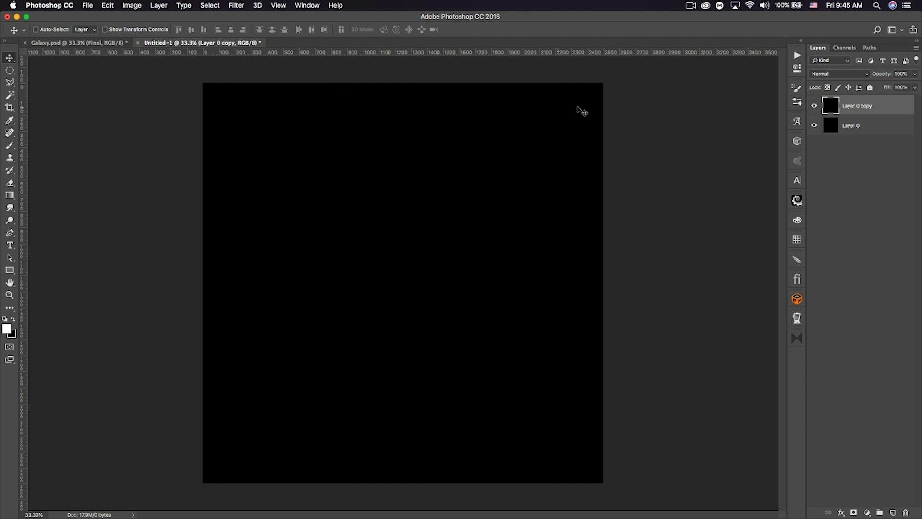
left_click(240, 5)
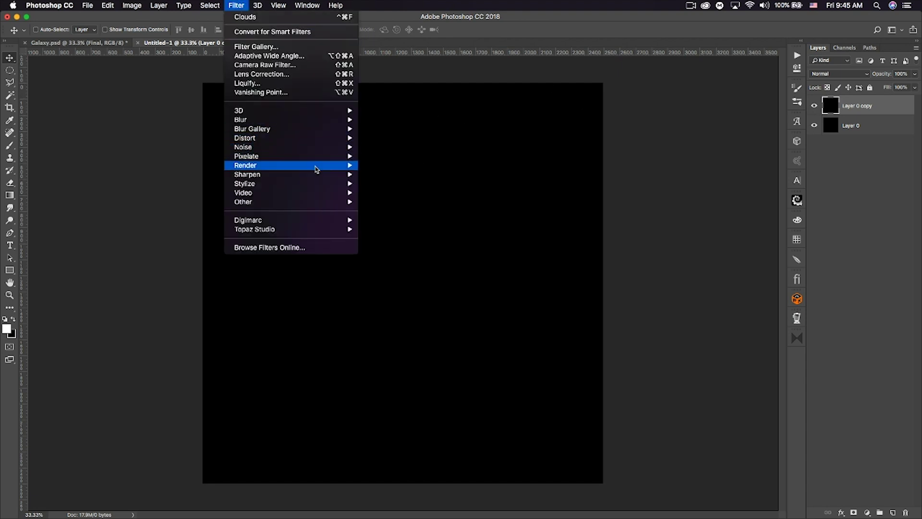
mouse_move(318, 166)
left_click(403, 219)
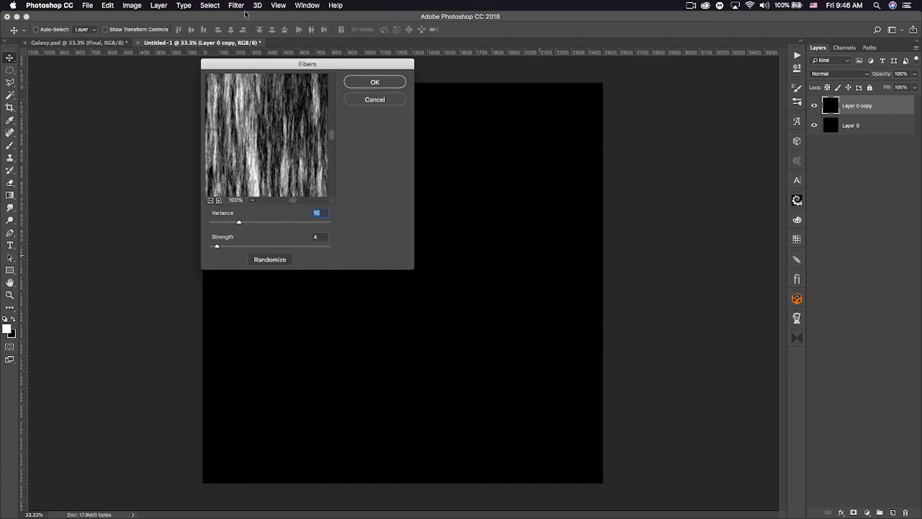
left_click(385, 82)
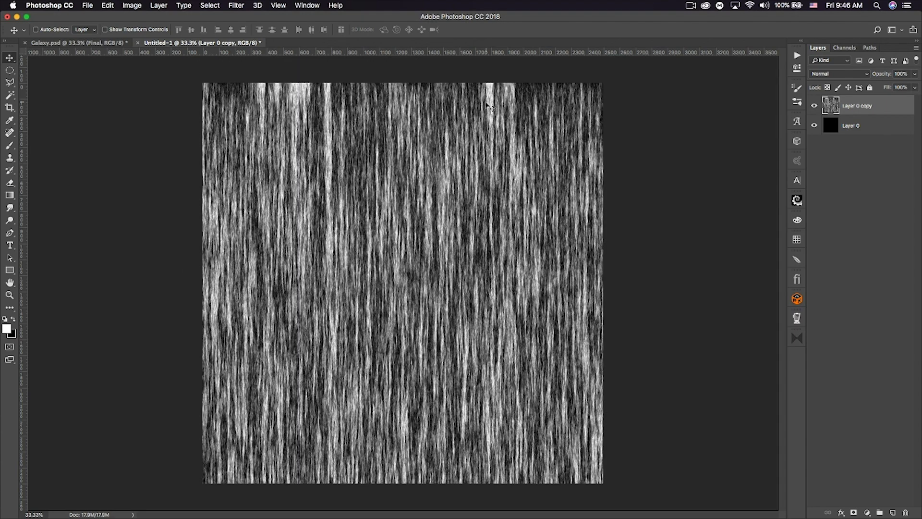
Step: Rotate the fibers layer about 45° clockwise and enlarge it so the diagonal streaks cover the whole canvas
key("super+minus")
key("super+minus")
key("super+minus")
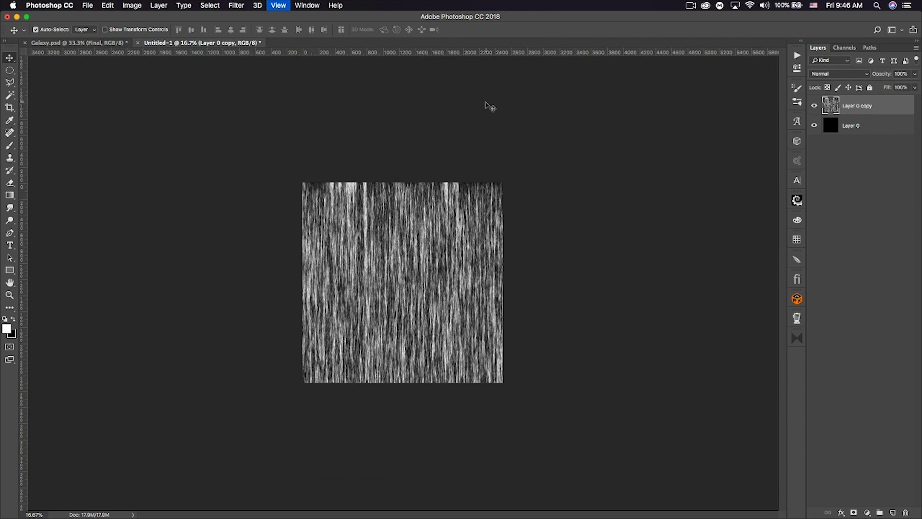
key("super+t")
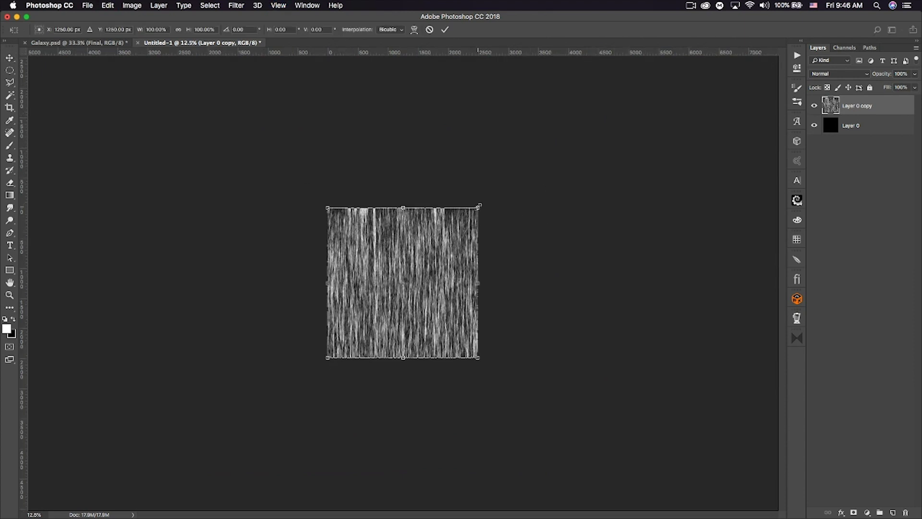
left_click_drag(479, 206, 611, 290)
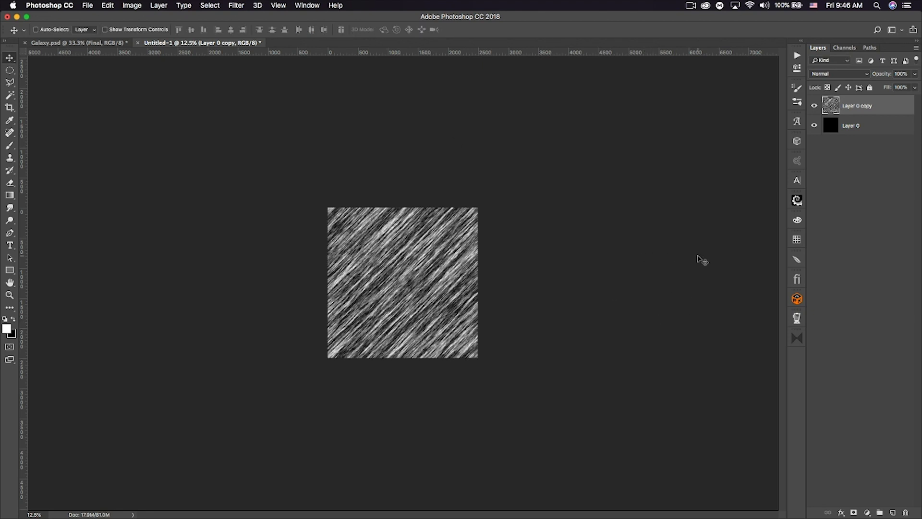
Step: Duplicate the diagonal fibers layer and flip the copy horizontally
key("super+j")
key("super+t")
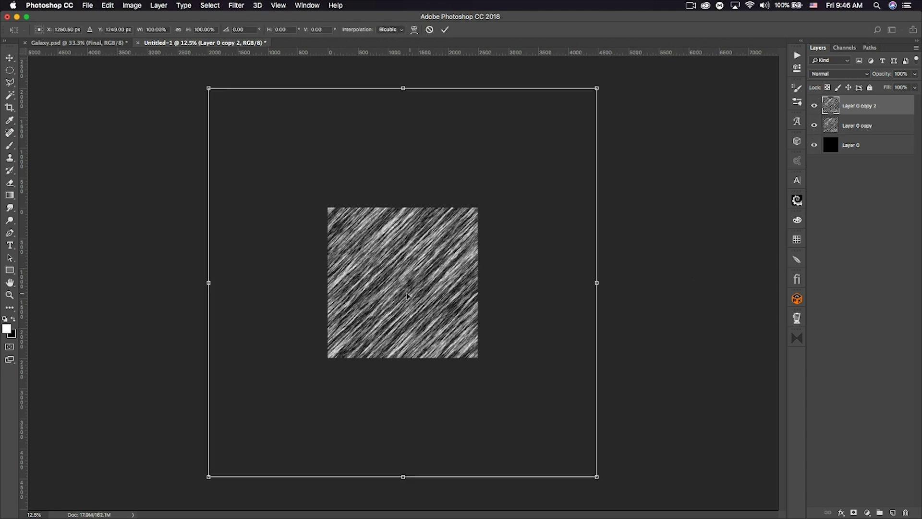
right_click(397, 297)
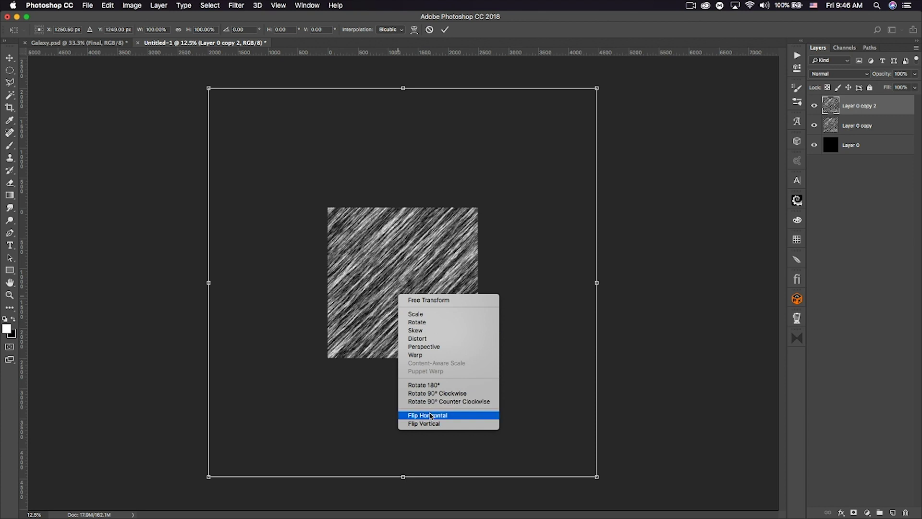
left_click(431, 414)
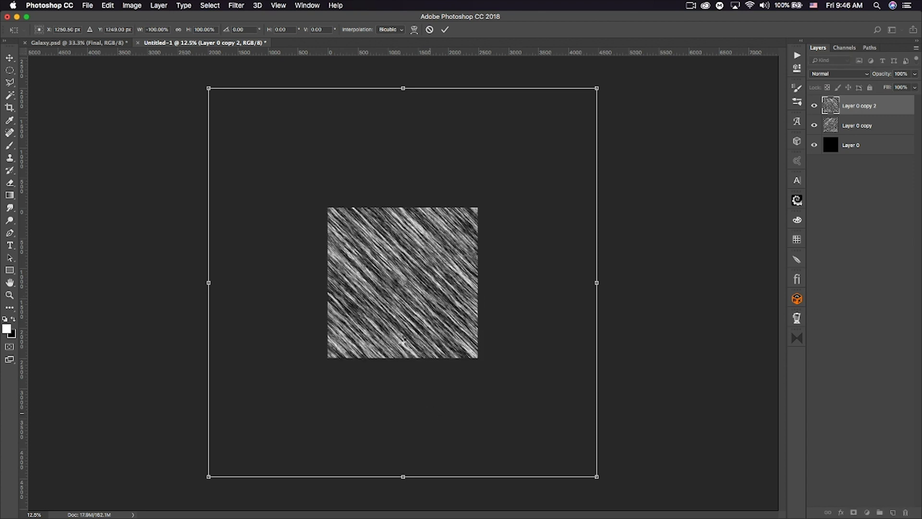
key("Return")
Step: Set the flipped fibers layer's blend mode to Soft Light and merge it with the fibers layer below
left_click(845, 73)
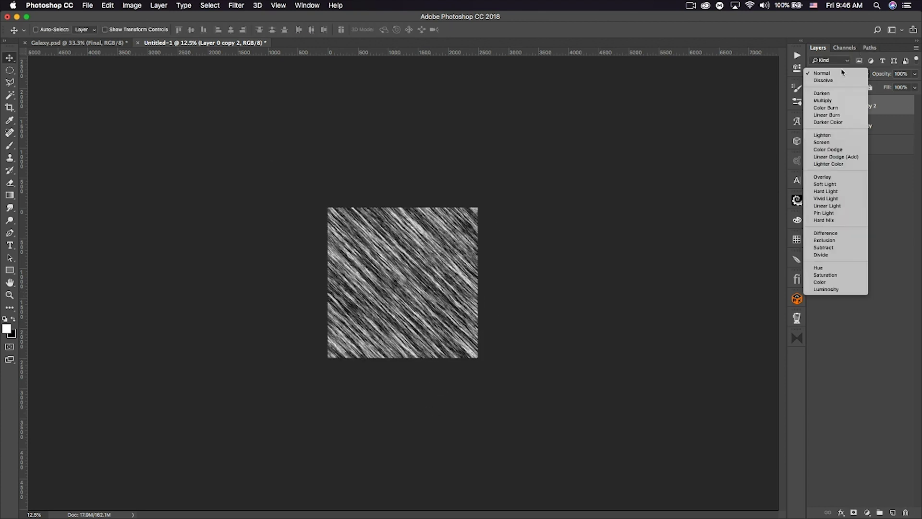
left_click(835, 184)
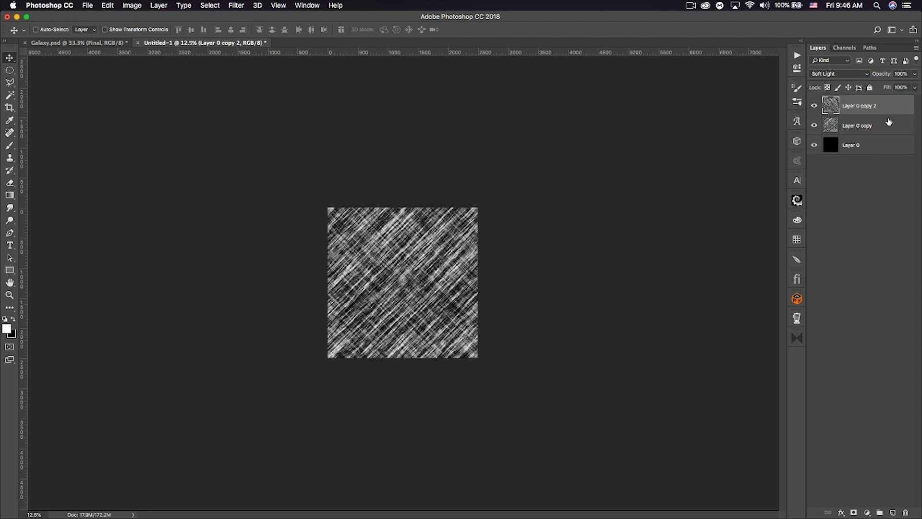
left_click(888, 124, "shift")
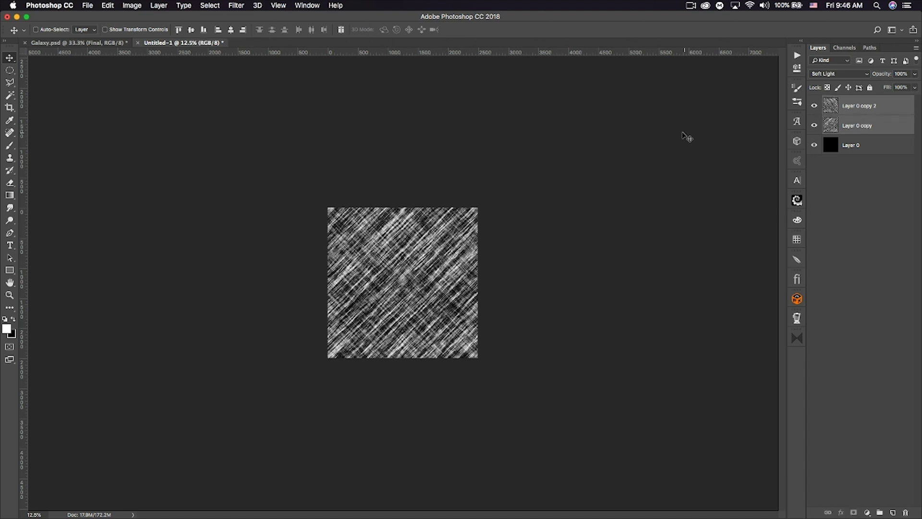
key("super+e")
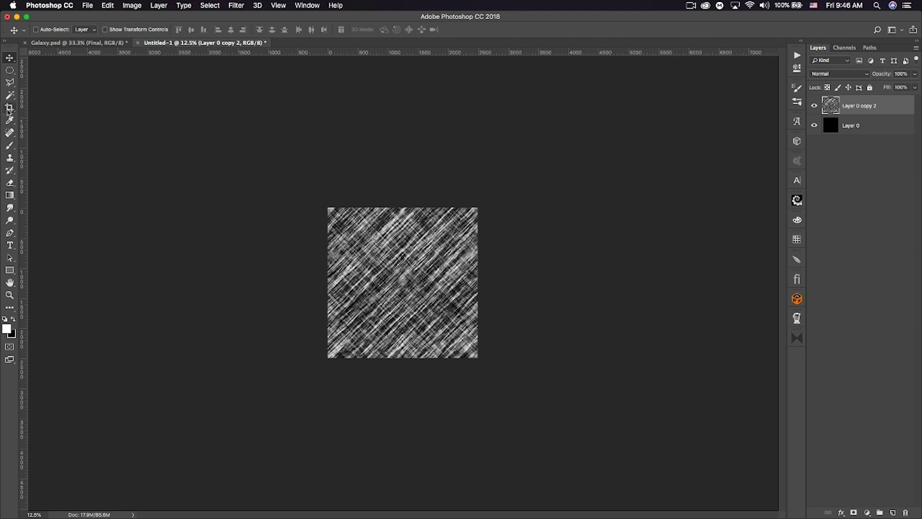
Step: Crop the merged fibers to the canvas bounds, deleting the pixels outside it
left_click(9, 108)
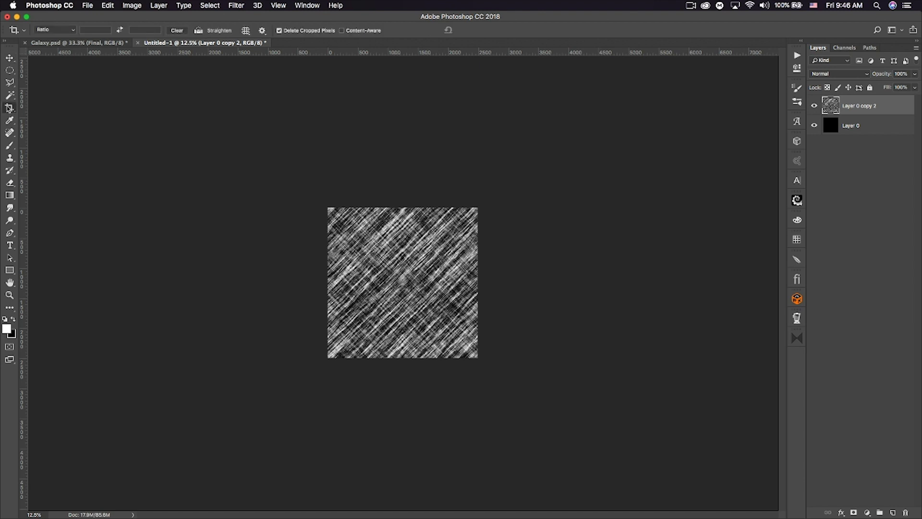
key("Return")
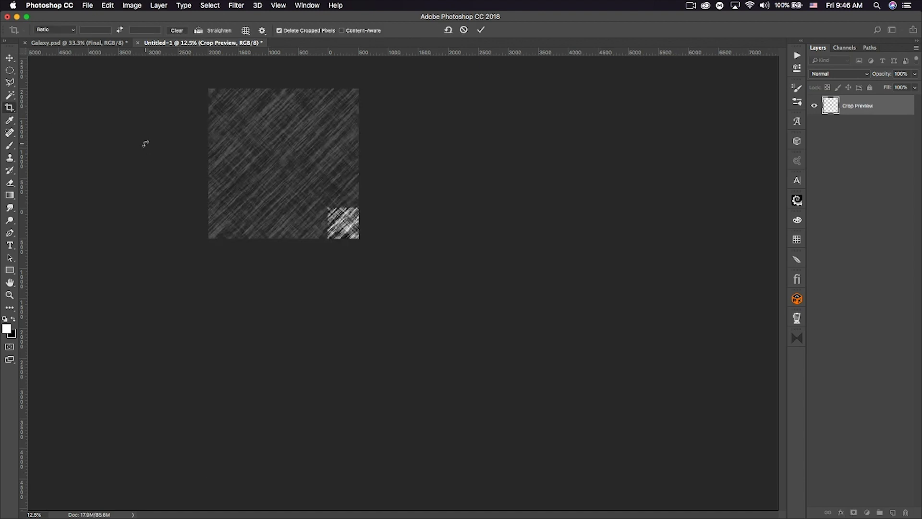
left_click(10, 57)
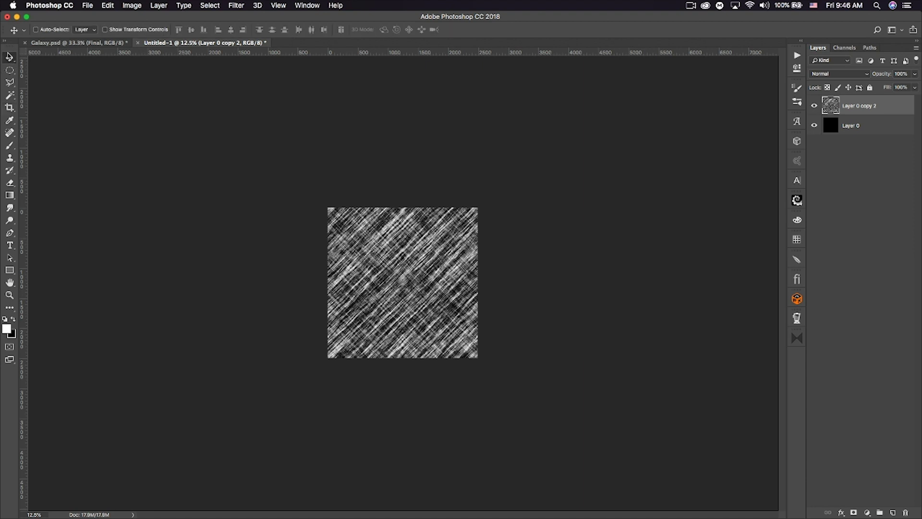
Step: Increase the merged fibers layer's contrast with Levels, using input black 83 and white 222
left_click(134, 5)
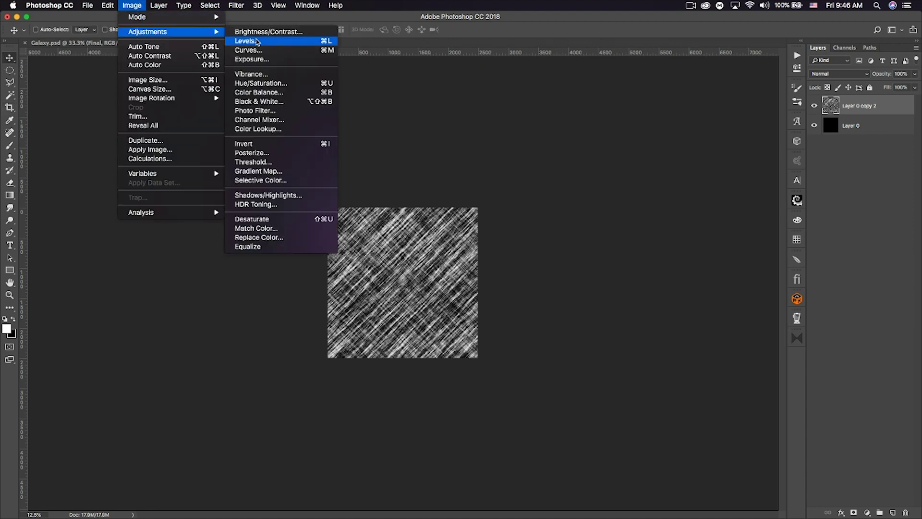
left_click(258, 43)
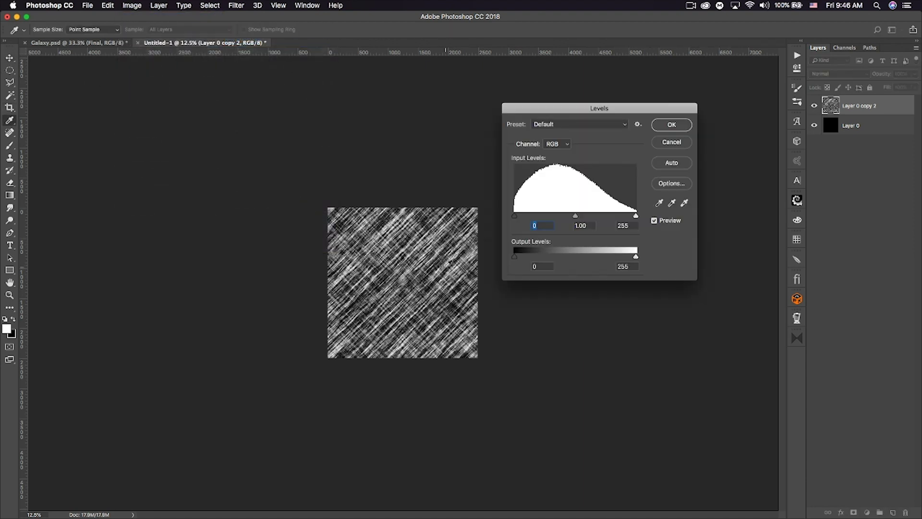
left_click_drag(514, 216, 553, 217)
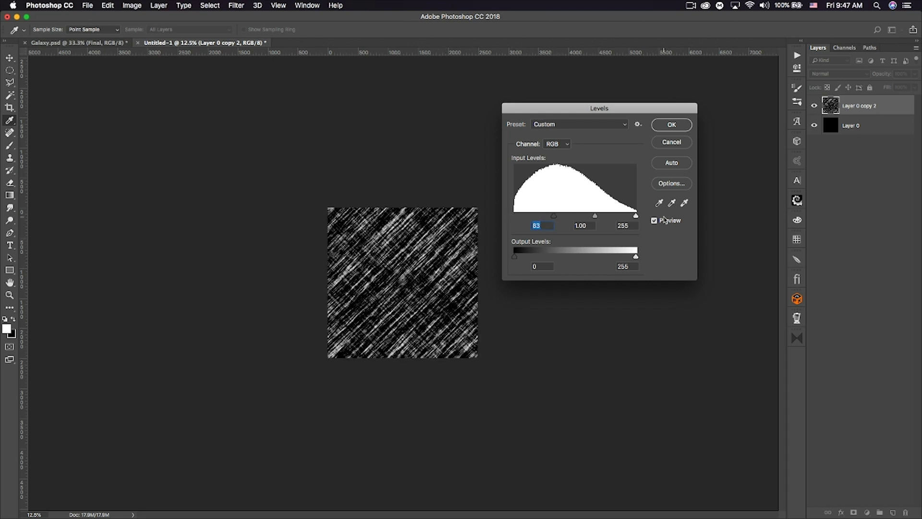
left_click_drag(636, 216, 622, 216)
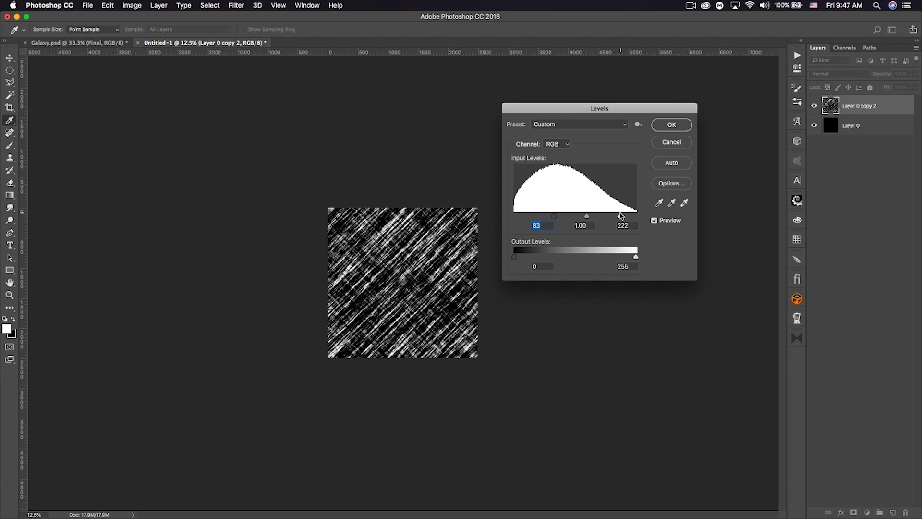
left_click(677, 124)
key("v")
Step: Rename the merged fibers layer as 1
double_click(853, 106)
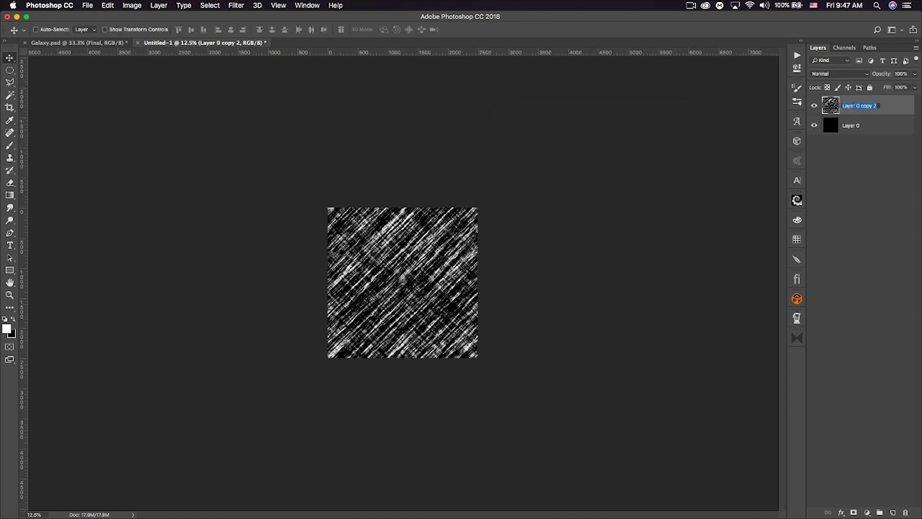
type("1")
key("Return")
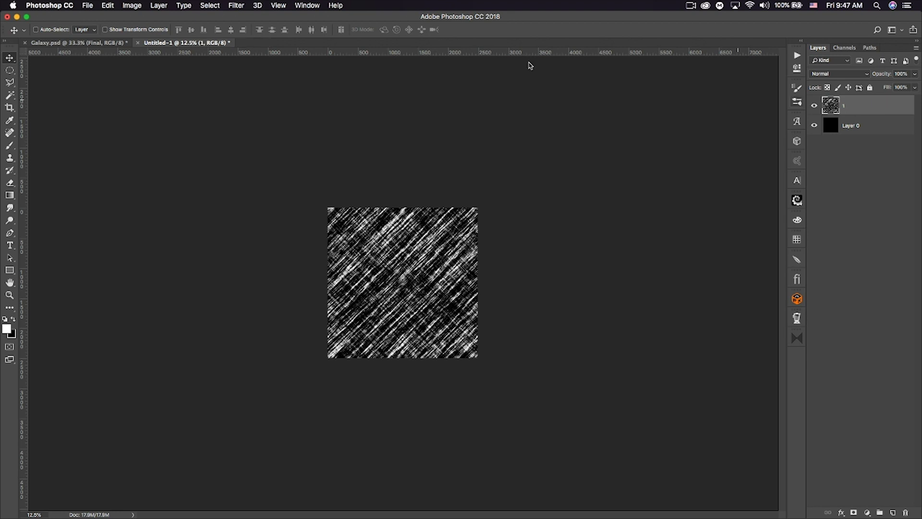
Step: Apply the Twirl distortion filter to layer 1 to turn the fibers into a spiral
left_click(236, 5)
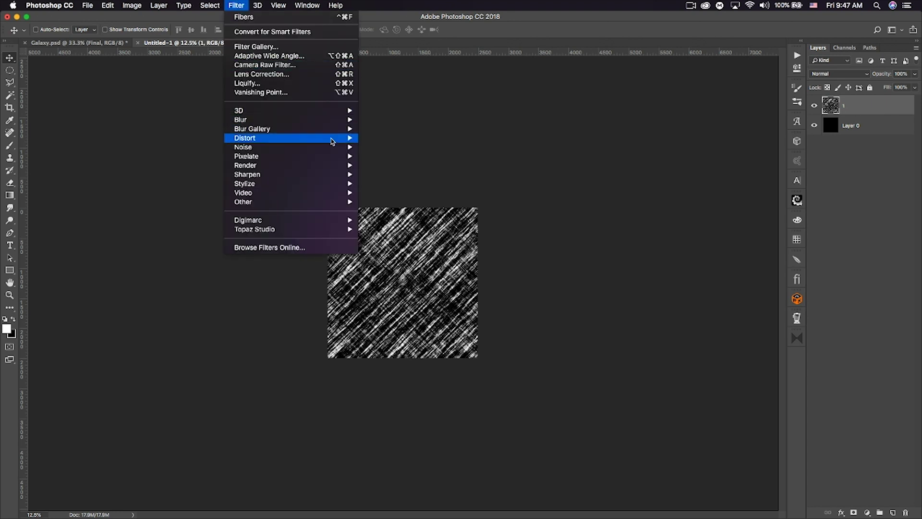
mouse_move(298, 138)
left_click(407, 193)
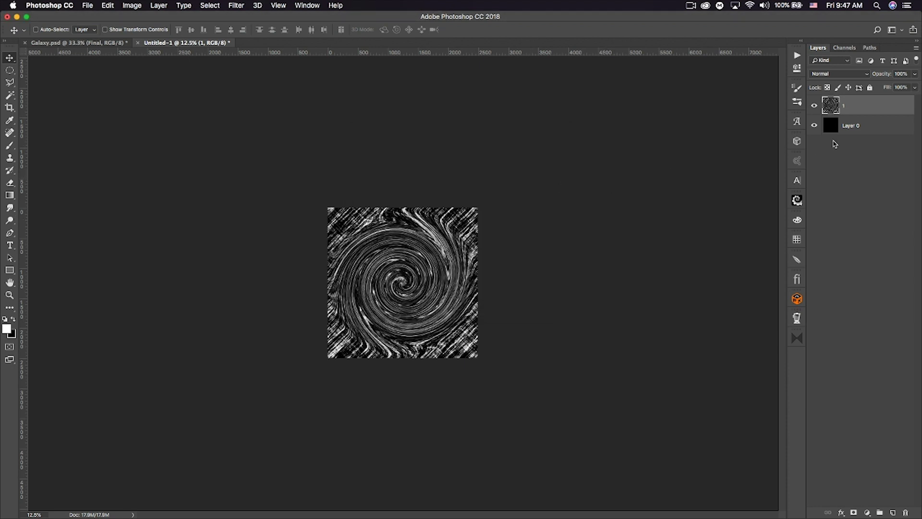
Step: Make a centred circular selection with a 50 px feather around the spiral and mask layer 1 with it
left_click(10, 70)
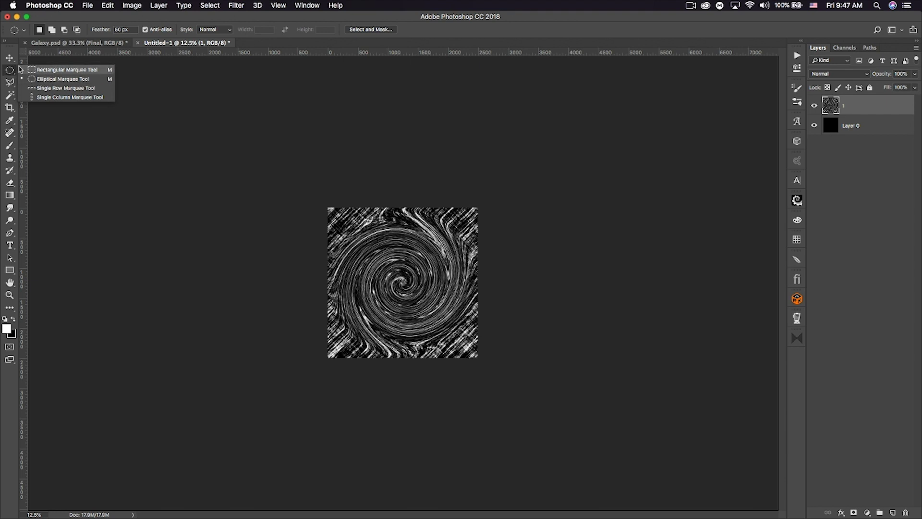
left_click(57, 83)
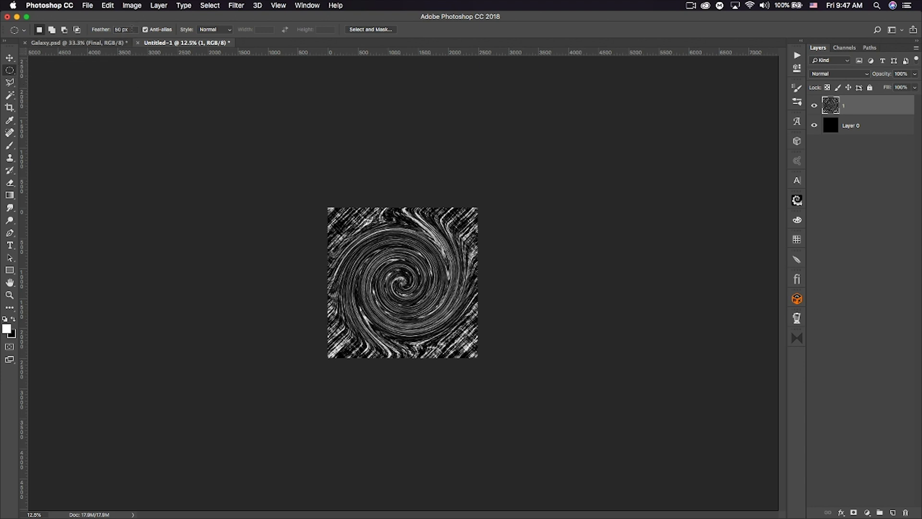
left_click(98, 29)
key("Return")
left_click_drag(402, 285, 450, 334)
left_click(853, 513)
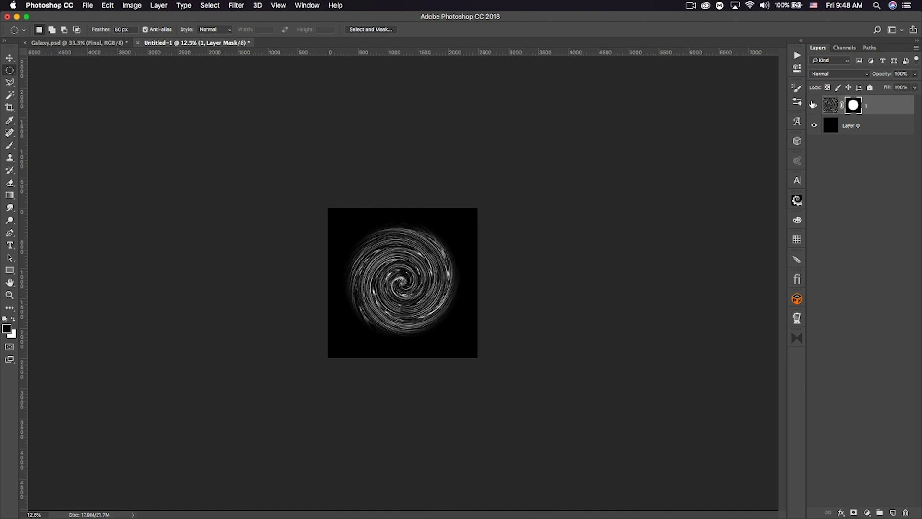
Step: Duplicate the masked spiral layer 1 twice
left_click(815, 106)
left_click(814, 106)
key("super+j")
key("super+j")
Step: Hide layers 1 and 1 copy 2, leaving the 1 copy layer visible and selected
left_click(814, 145)
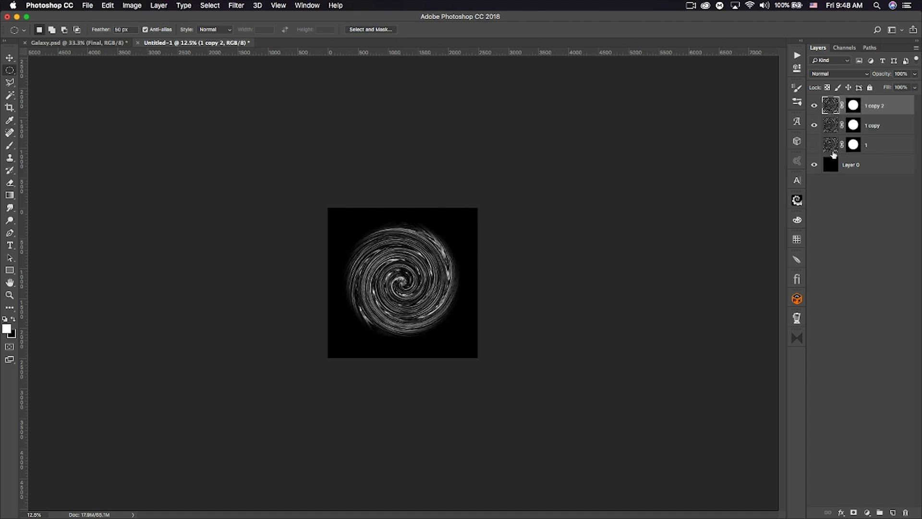
left_click(814, 106)
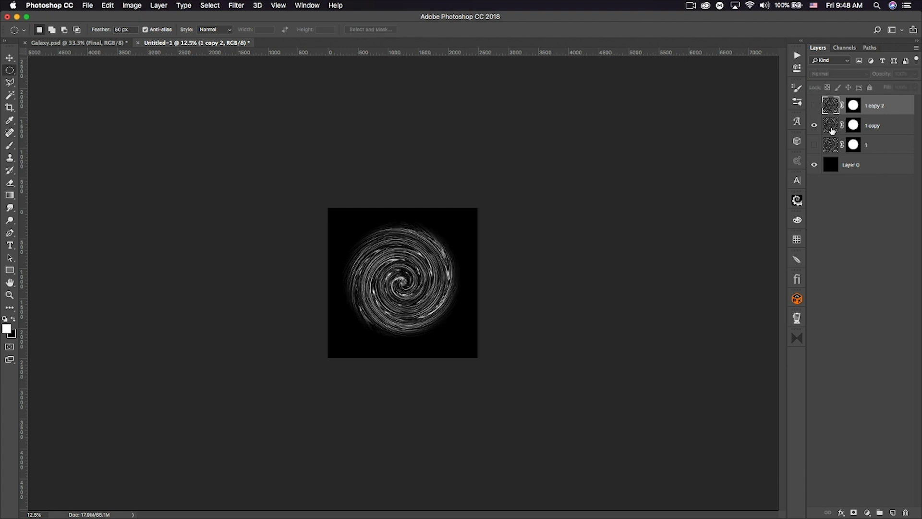
left_click(833, 126)
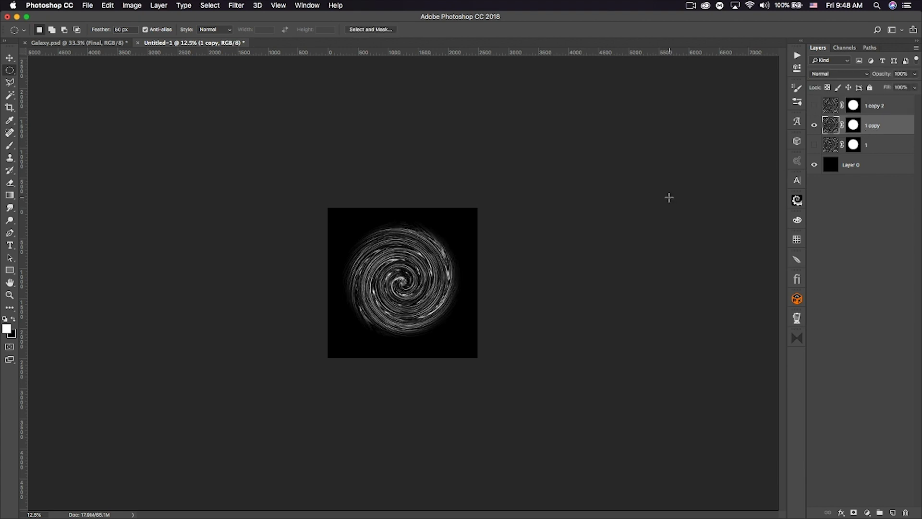
Step: Darken the 1 copy spiral with a Levels adjustment, raising the black input level to 128
key("super+equal")
key("super+equal")
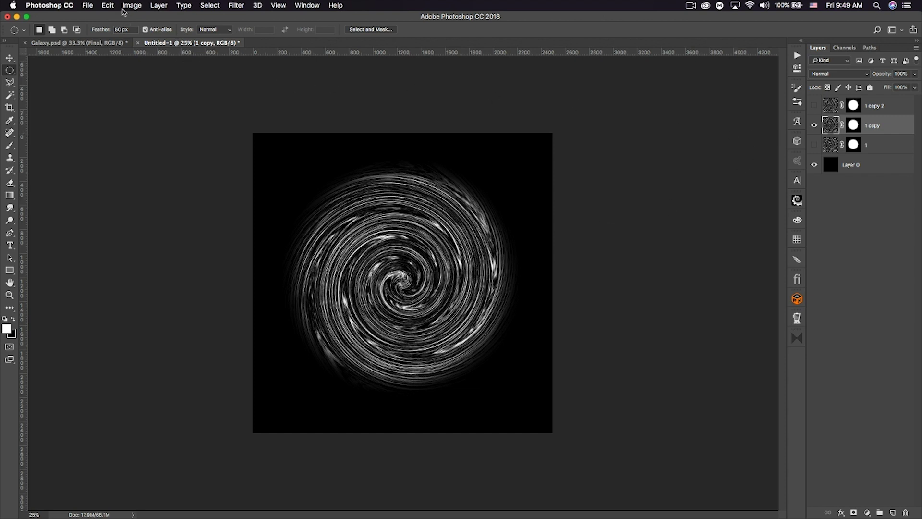
left_click(137, 6)
mouse_move(158, 32)
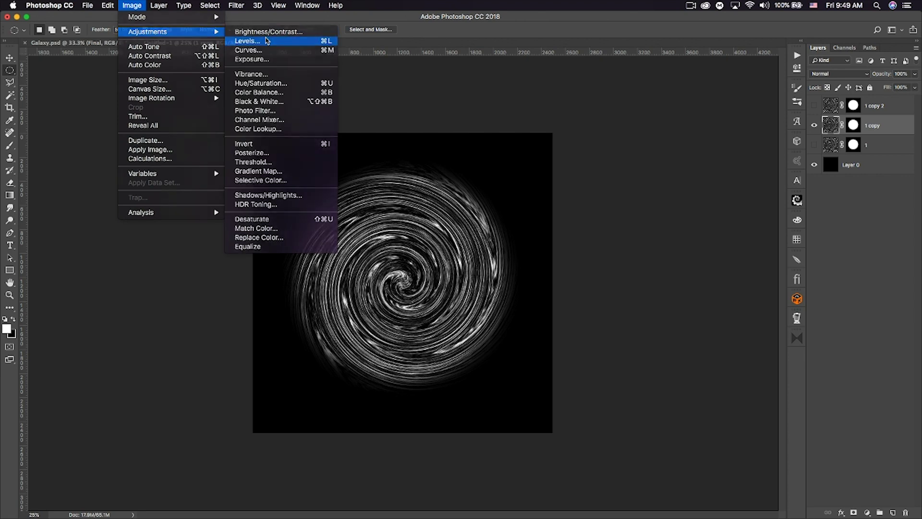
left_click(269, 41)
left_click_drag(514, 216, 577, 218)
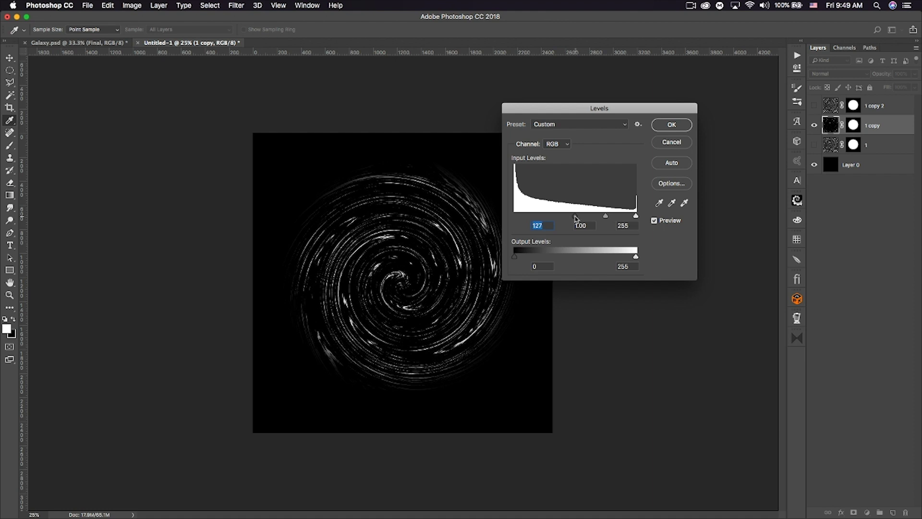
mouse_move(577, 218)
left_mouse_down()
mouse_move(494, 213)
mouse_move(577, 218)
left_mouse_up()
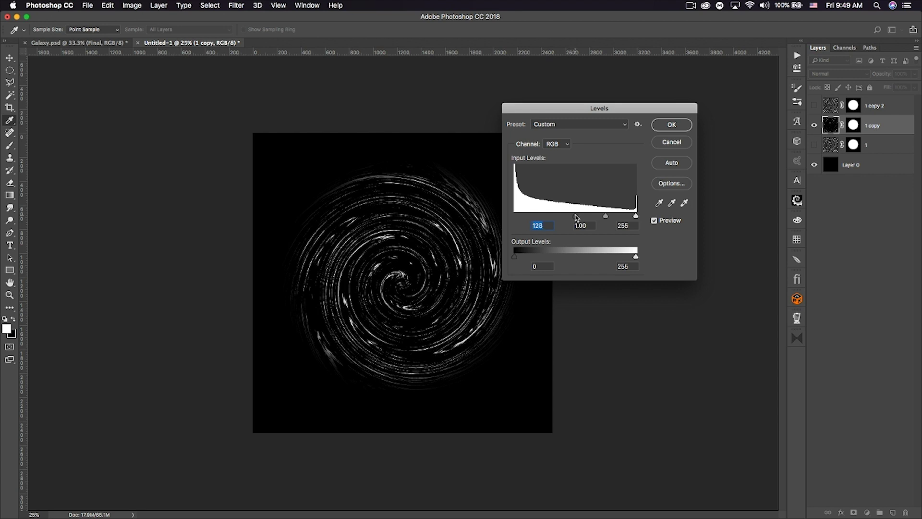
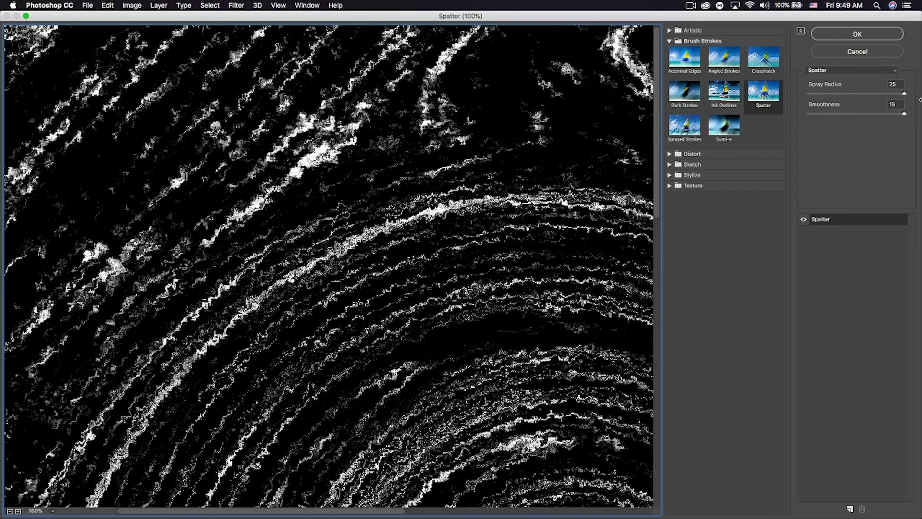
Step: Apply the Spatter filter to layer 1 copy with spray radius 25 and smoothness 15, and check it without the black background
left_click(853, 33)
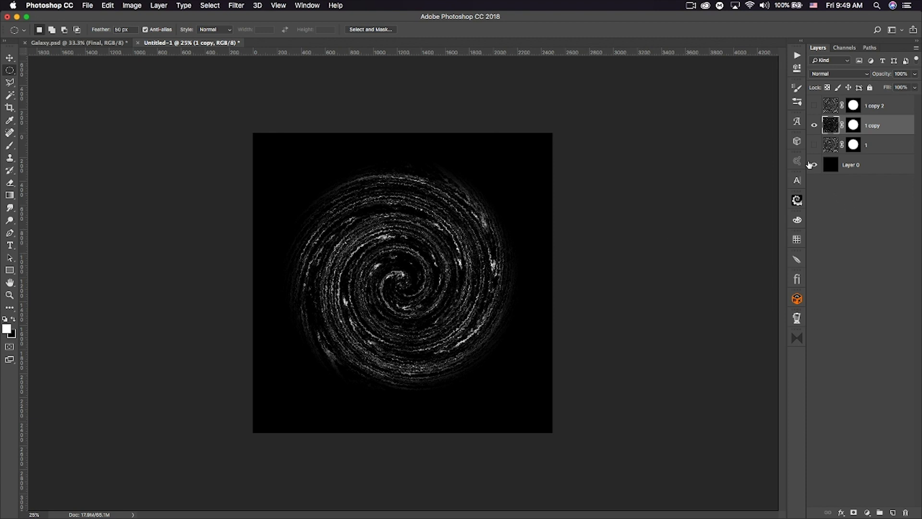
left_click(815, 165)
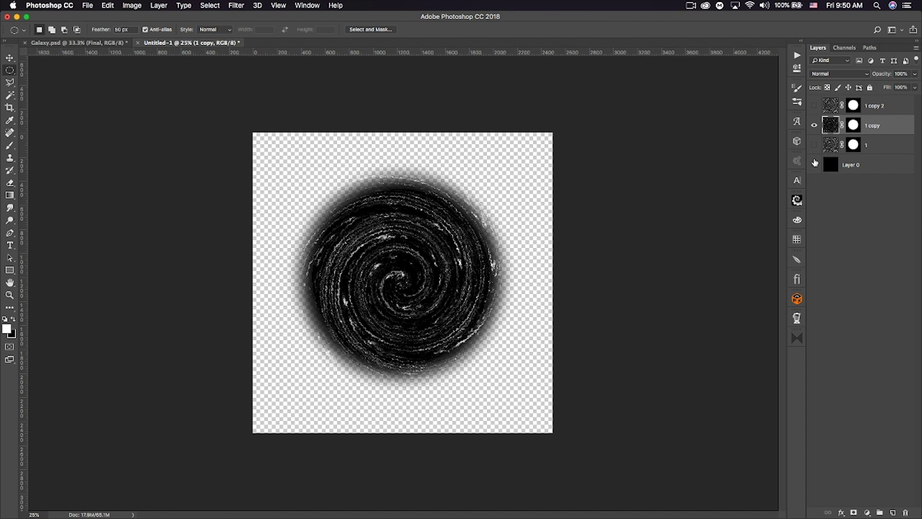
left_click(814, 164)
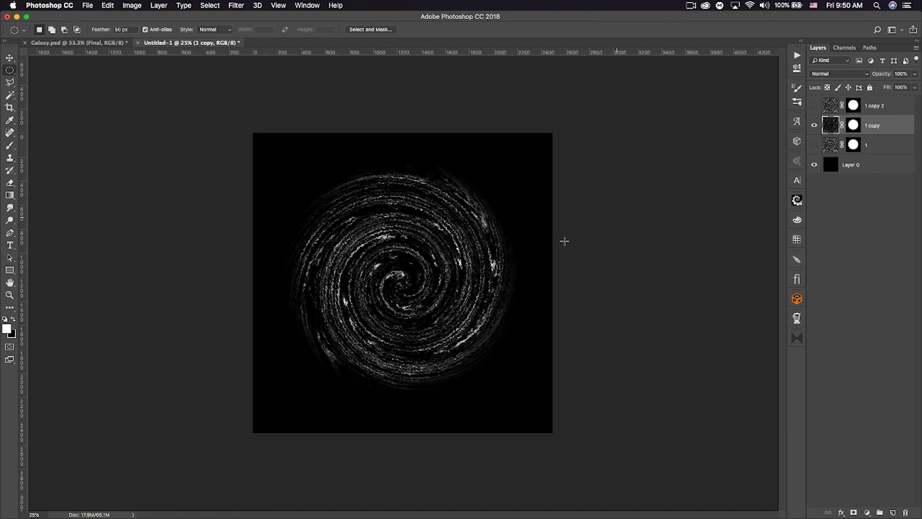
left_click(216, 6)
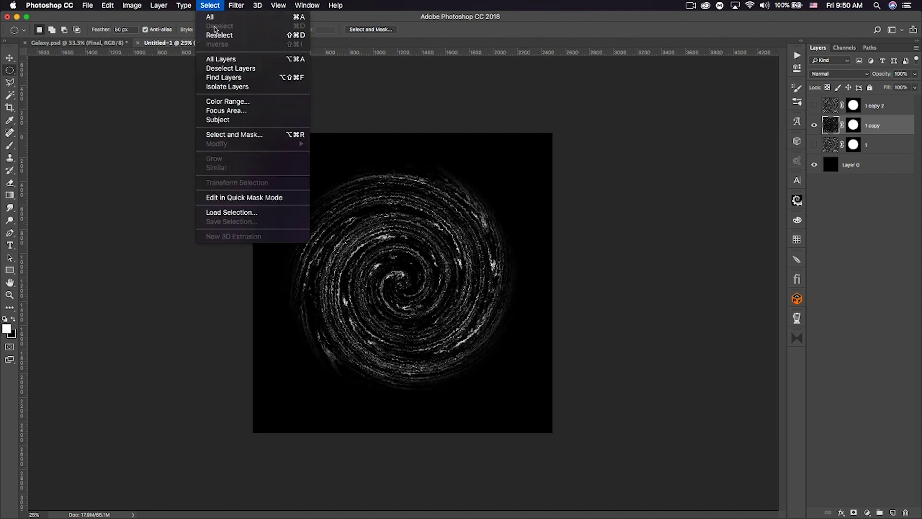
left_click(223, 102)
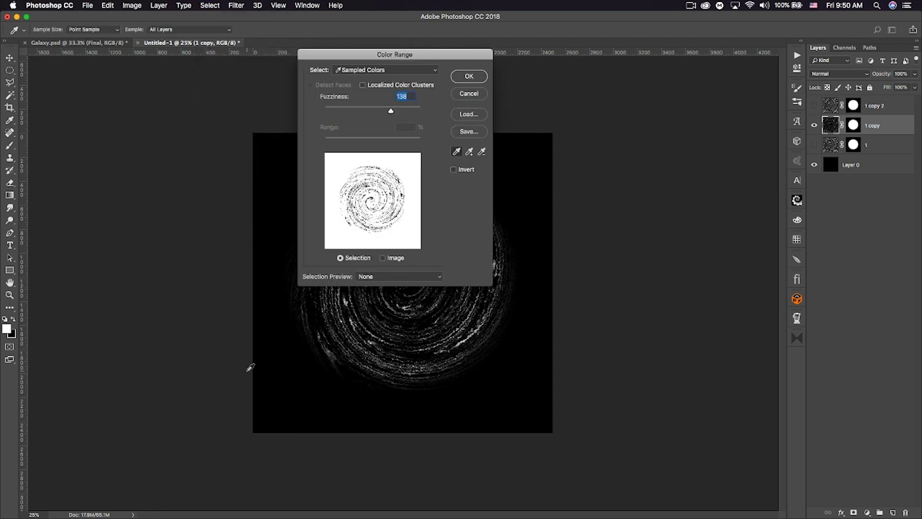
left_click(477, 95)
Step: Make black the foreground colour and select the black areas of the spiral with Color Range at fuzziness 138
left_click(13, 318)
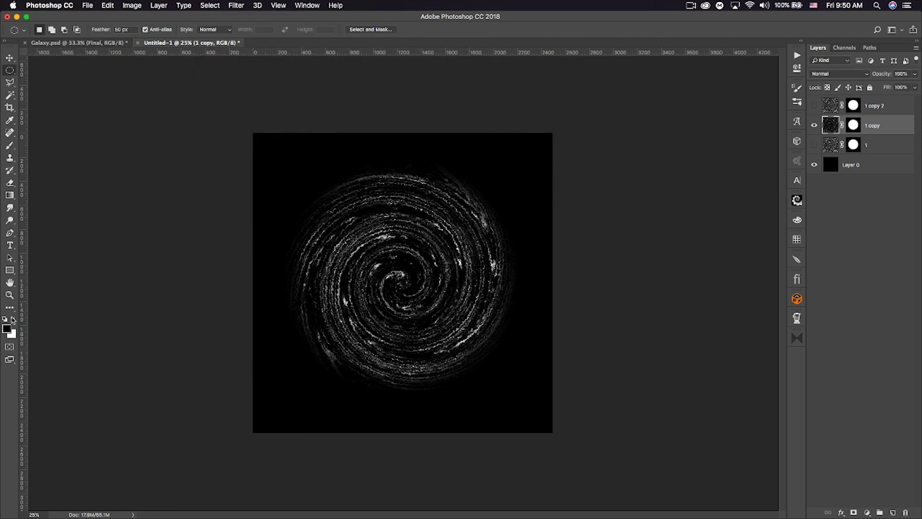
left_click(237, 5)
mouse_move(213, 3)
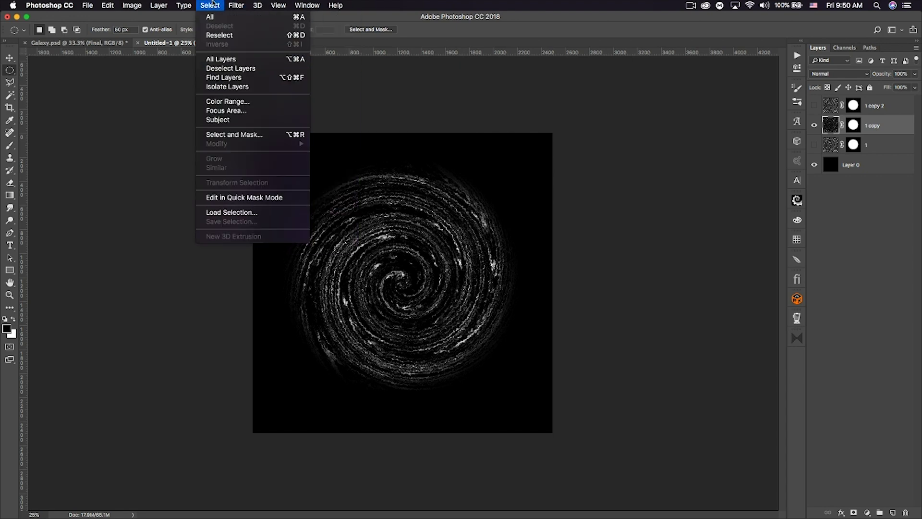
left_click(225, 101)
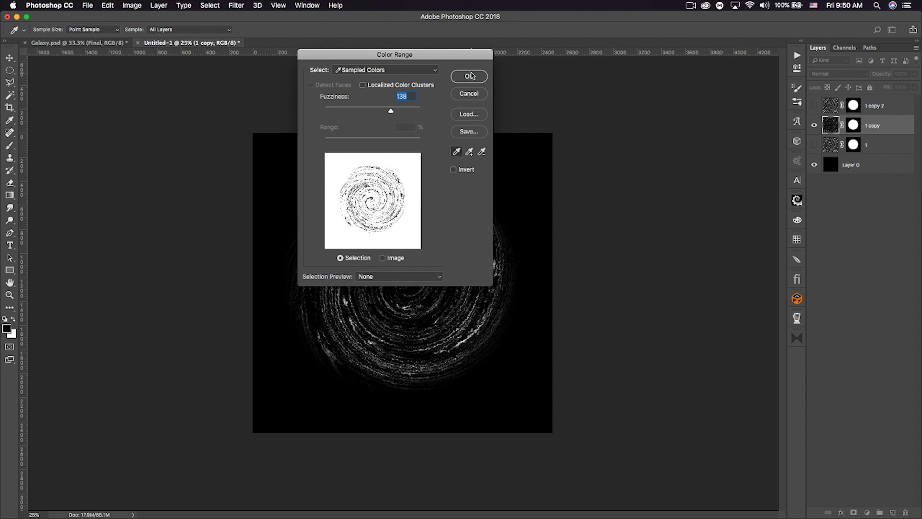
Step: Fill the selected areas of the 1 copy layer mask with black, deselect, and check the transparency without Layer 0
left_click(854, 127)
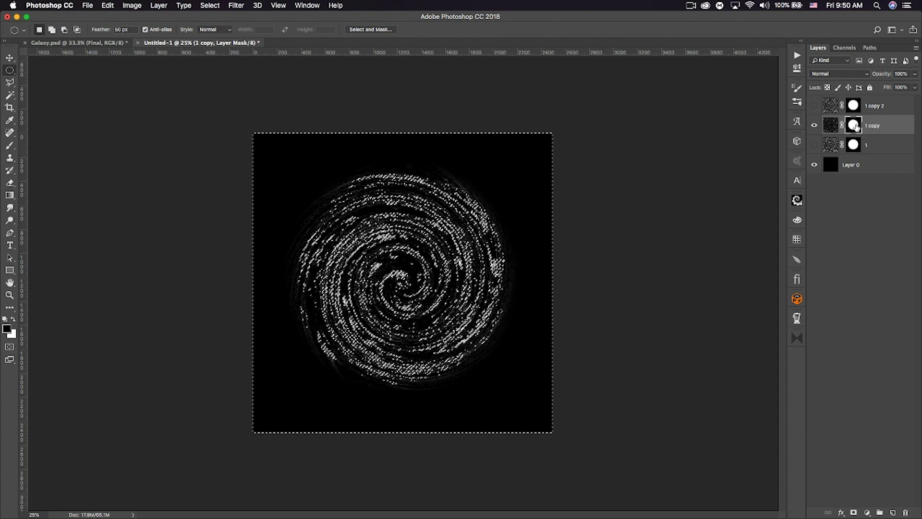
key("x")
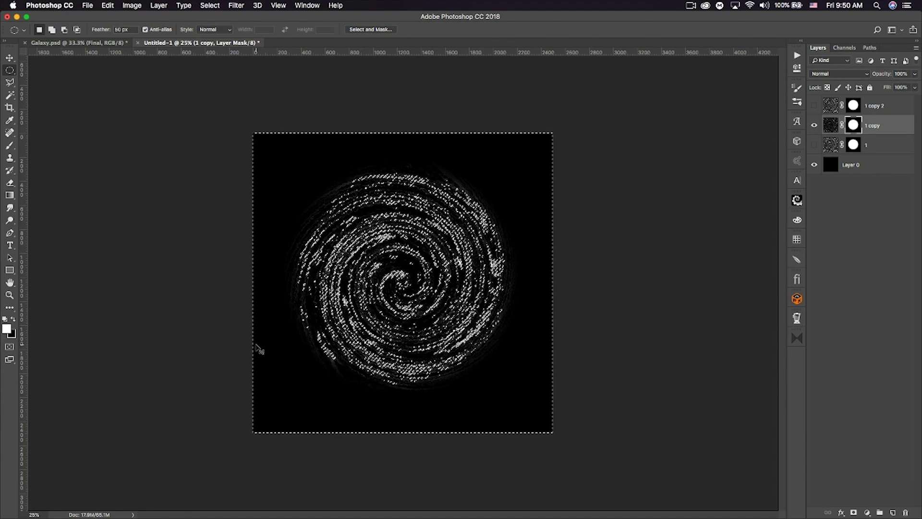
key("Delete")
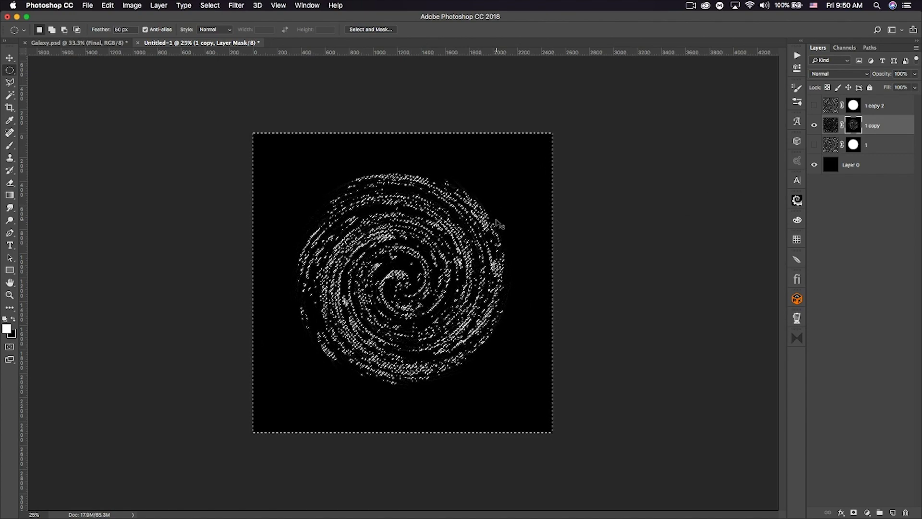
key("super+d")
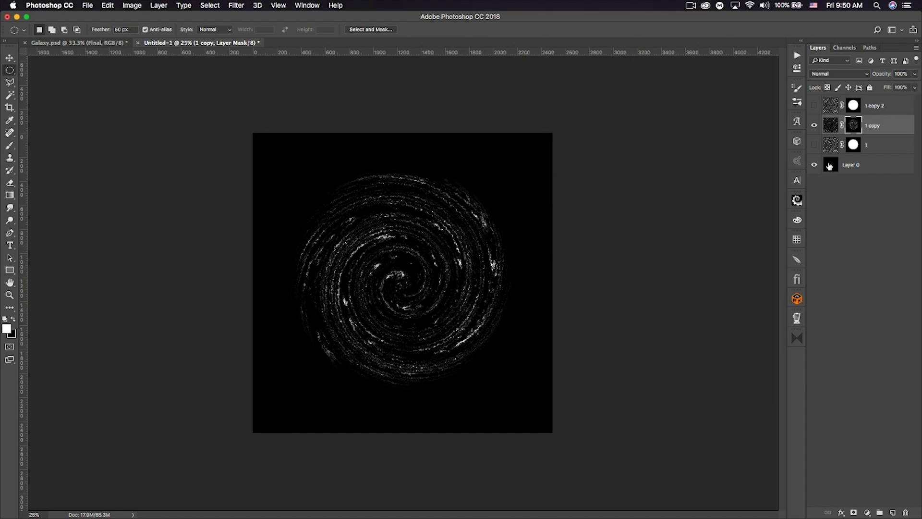
left_click(814, 166)
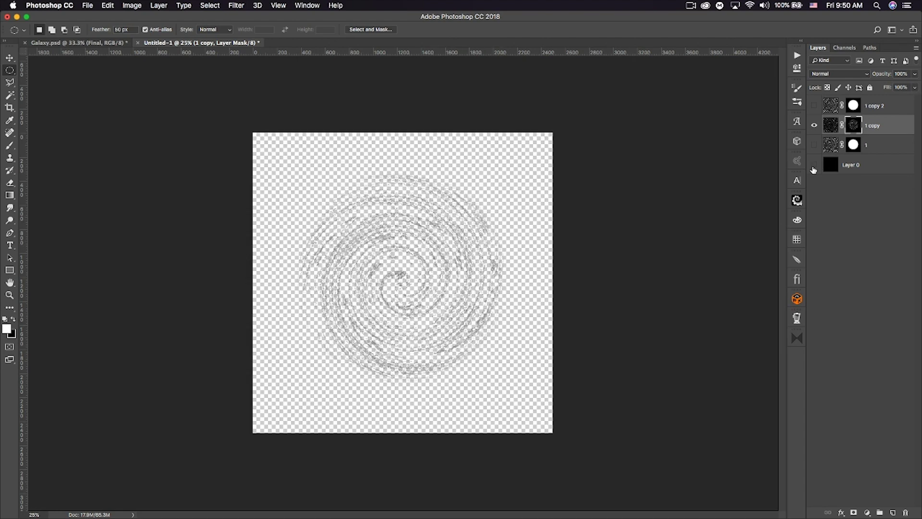
left_click(814, 166)
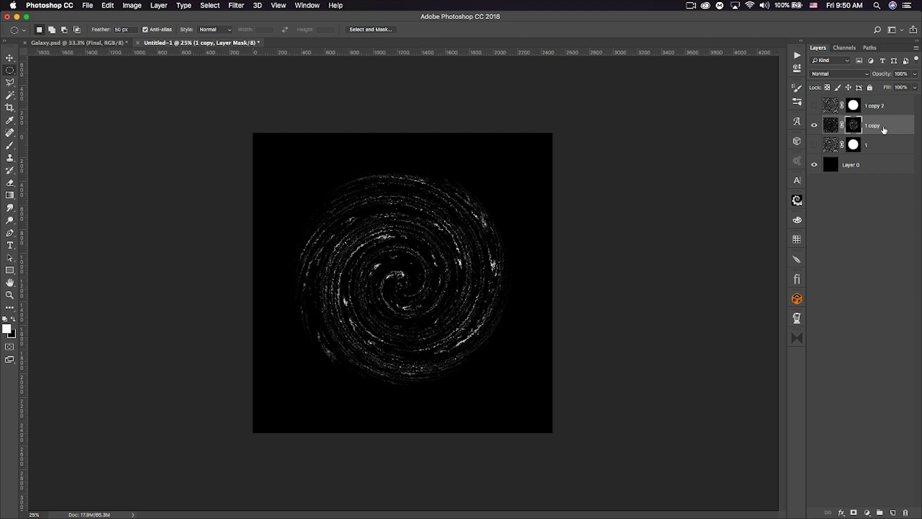
Step: Duplicate layer 1 copy and apply a Gaussian Blur with a 50-pixel radius to the lower, original layer
key("super+j")
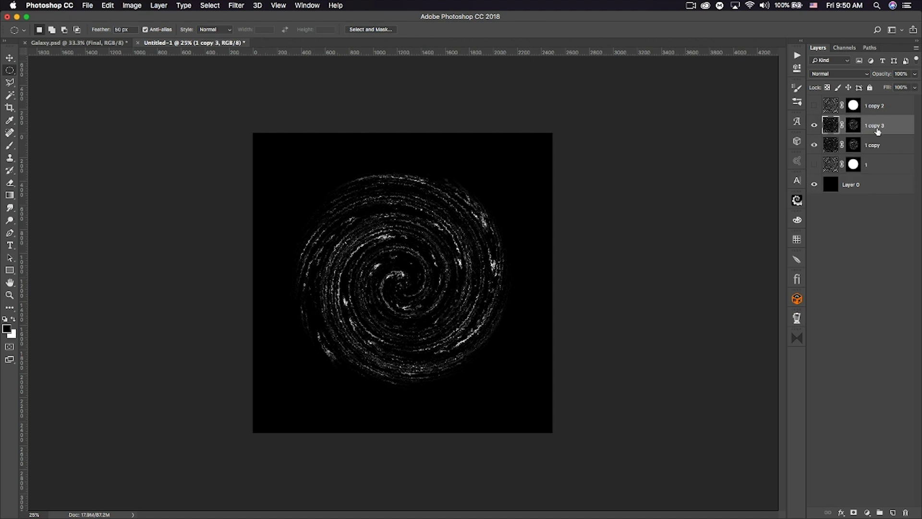
left_click(893, 149)
left_click(235, 4)
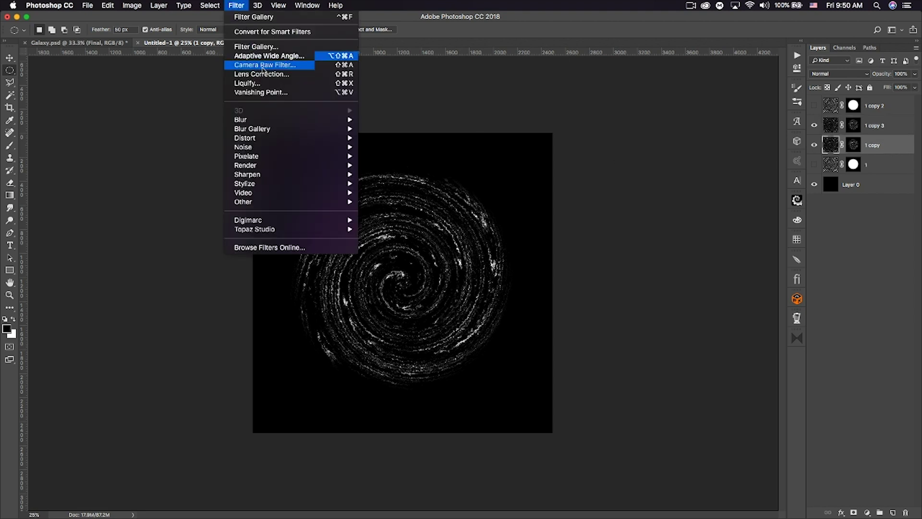
mouse_move(298, 121)
left_click(391, 156)
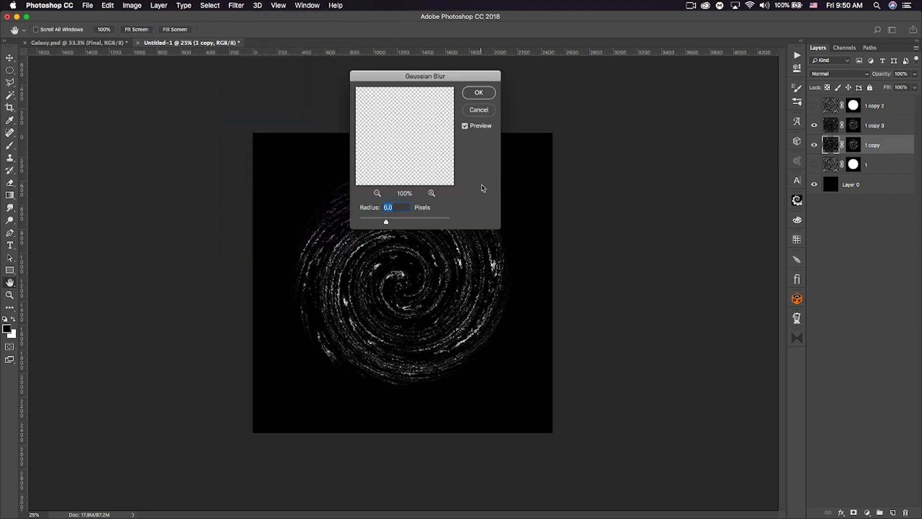
type("50")
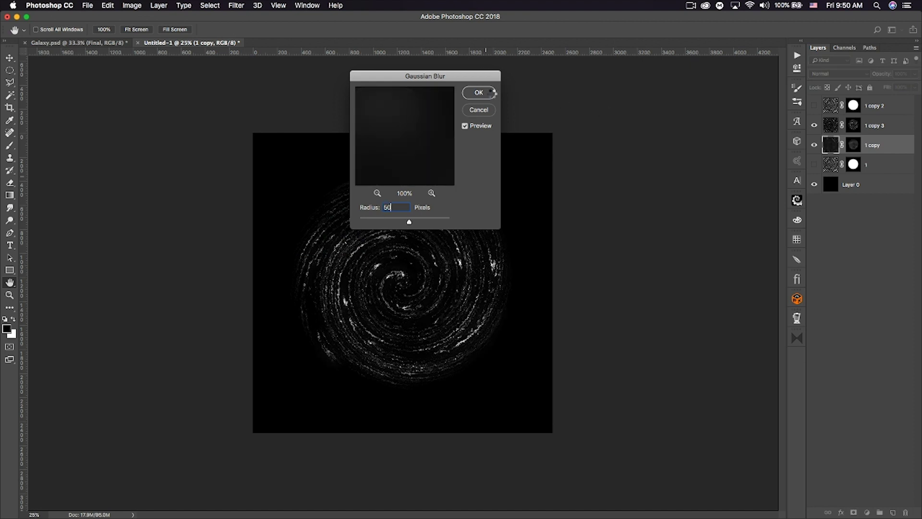
left_click(490, 92)
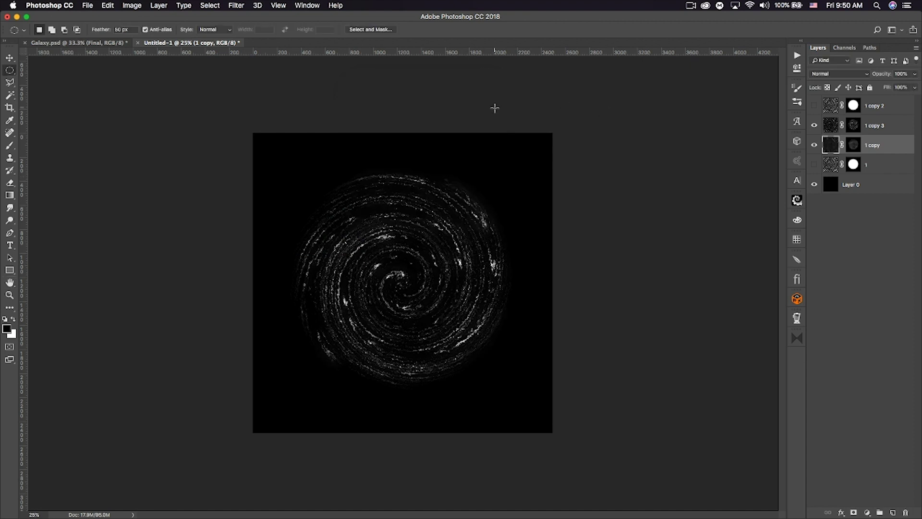
Step: Set the opacity of layers 1 copy and 1 copy 3 to 50%
left_click(886, 126, "shift")
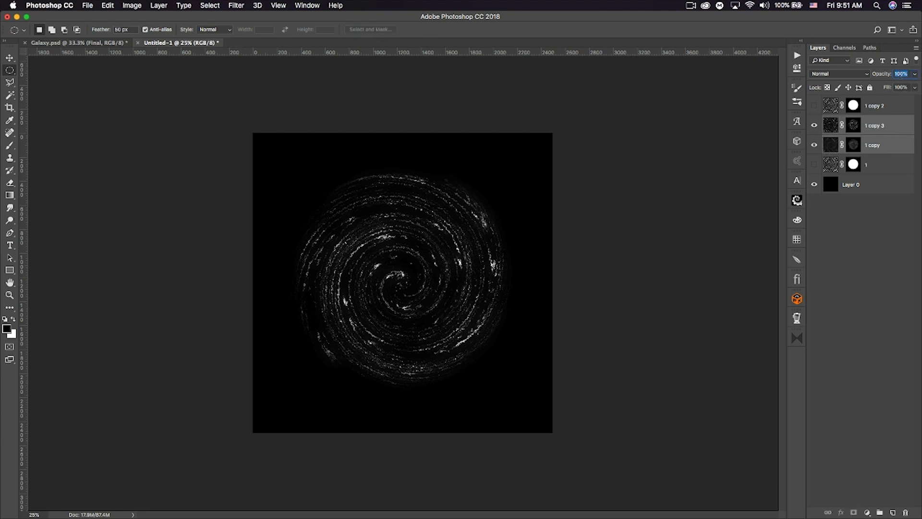
type("50")
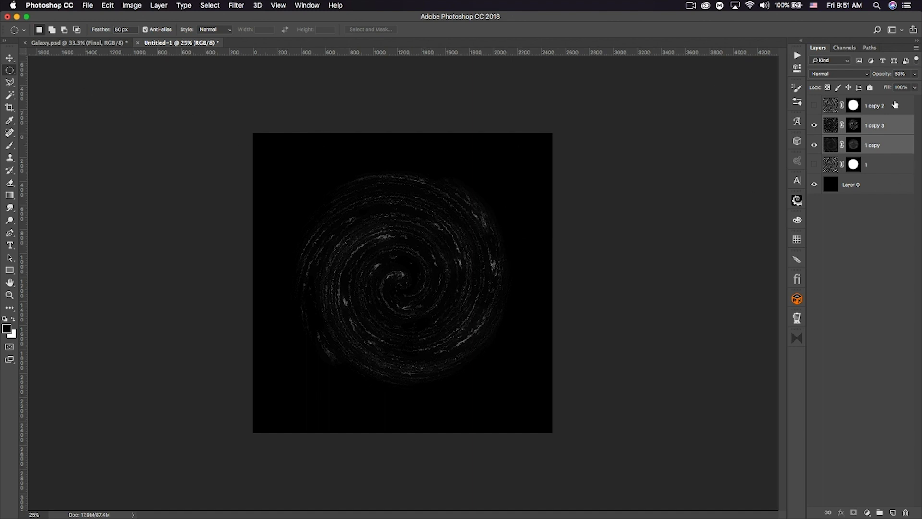
Step: Show layer 1 copy 2 and darken it with a Levels adjustment, raising the black input level to 110
left_click(874, 107)
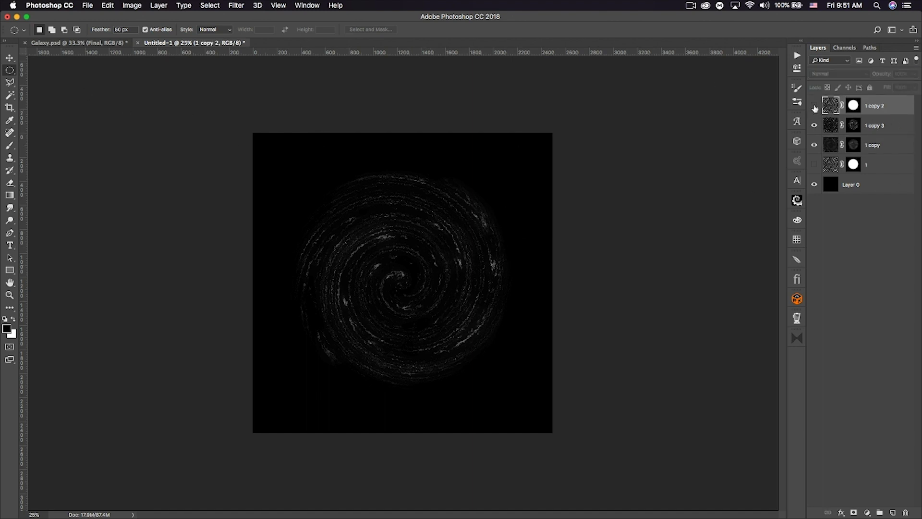
left_click(815, 106)
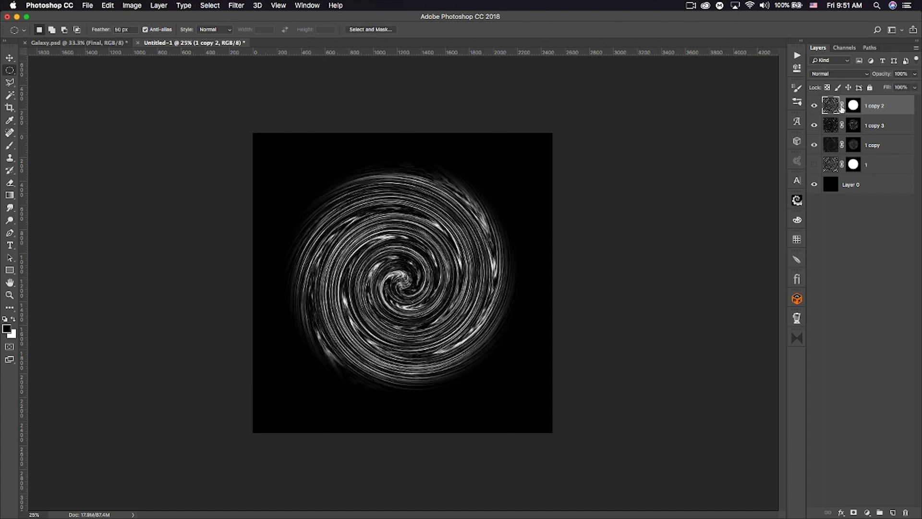
left_click(131, 5)
mouse_move(191, 33)
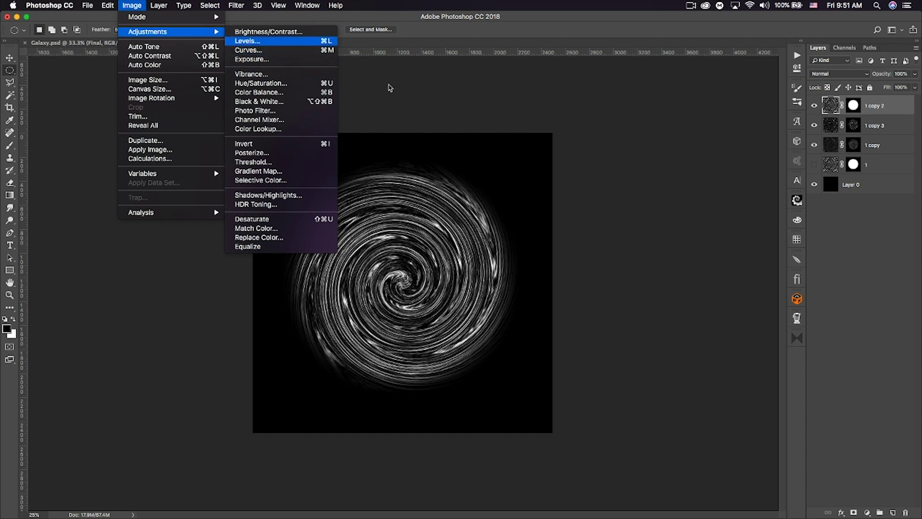
left_click(260, 41)
left_click_drag(515, 218, 568, 217)
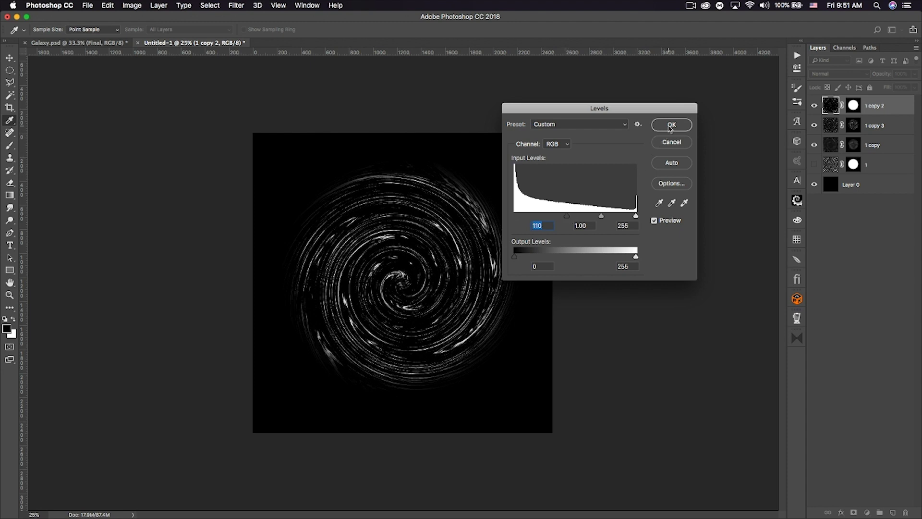
left_click(682, 139)
Step: Apply the Spatter filter to layer 1 copy 2 with spray radius 25 and smoothness 15
left_click(242, 5)
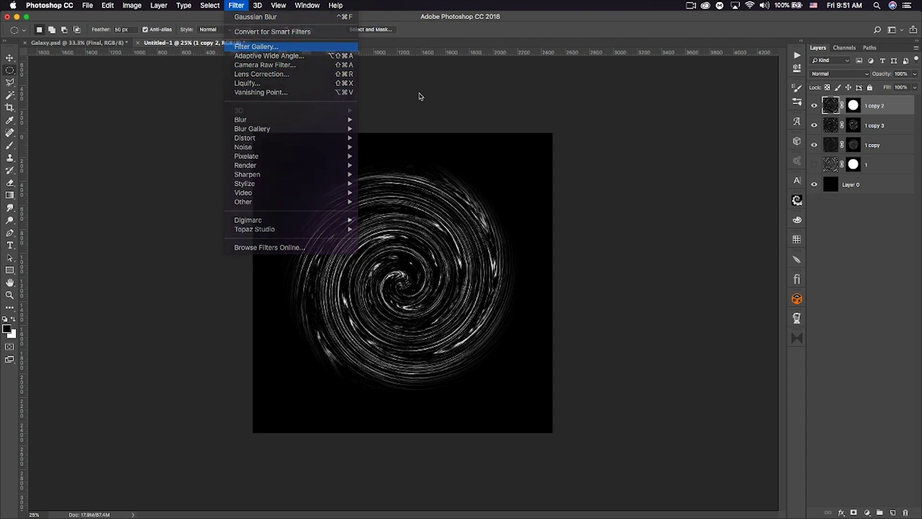
left_click(535, 153)
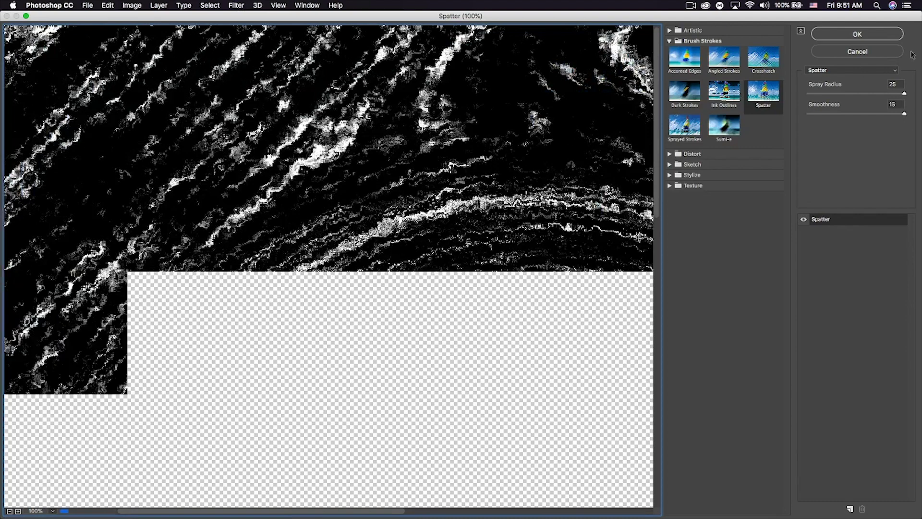
left_click(834, 35)
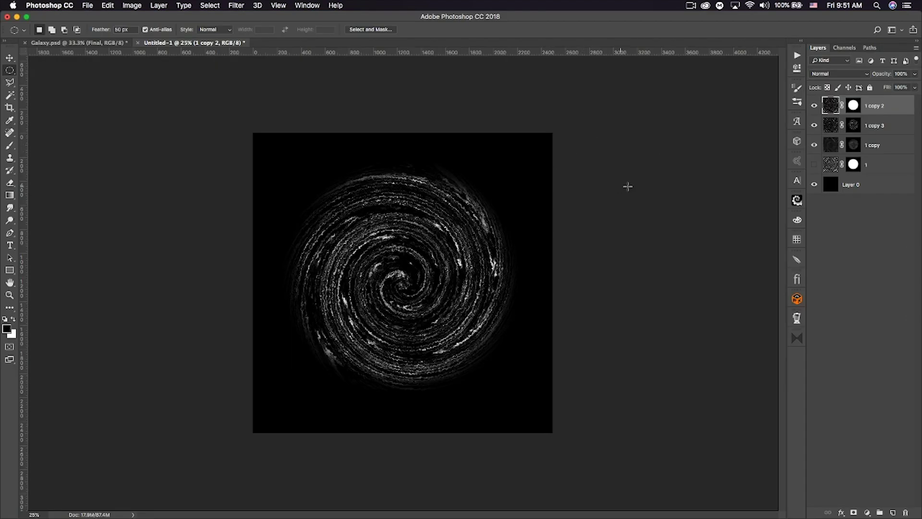
Step: Mask out the dark areas of layer 1 copy 2 by clearing a Color Range selection with fuzziness 138 from its layer mask, and deselect
left_click(210, 5)
left_click(210, 5)
left_click(210, 5)
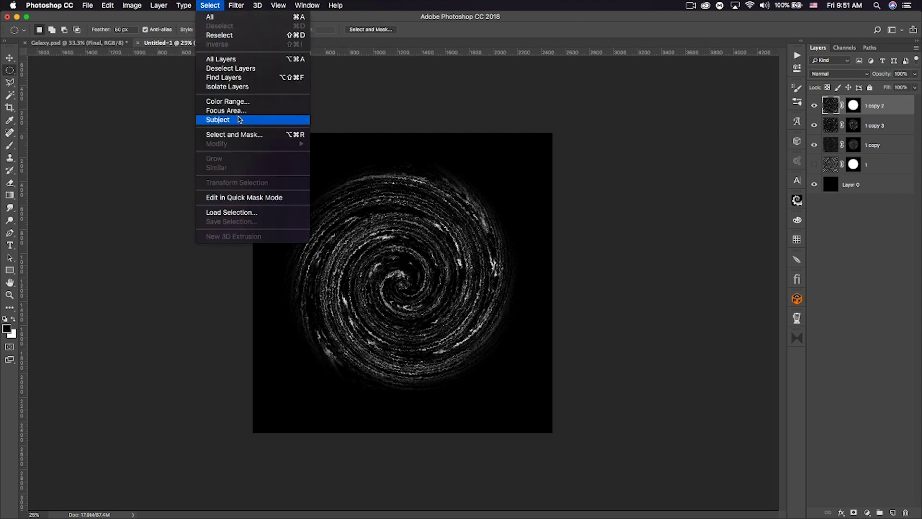
left_click(235, 101)
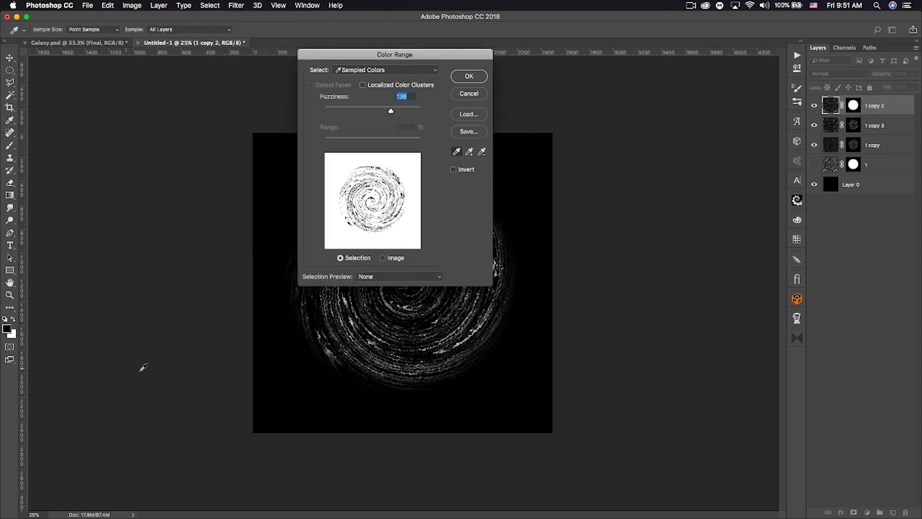
left_click(467, 77)
left_click(855, 107)
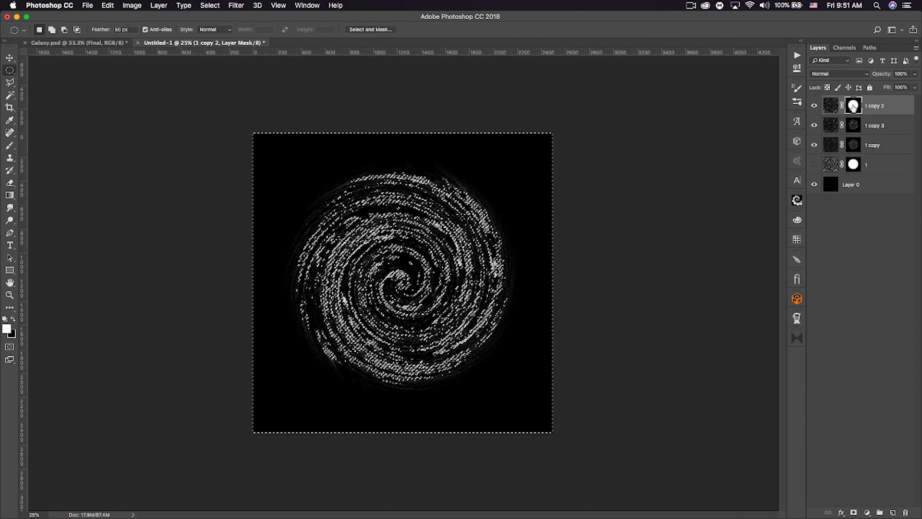
key("BackSpace")
key("super+d")
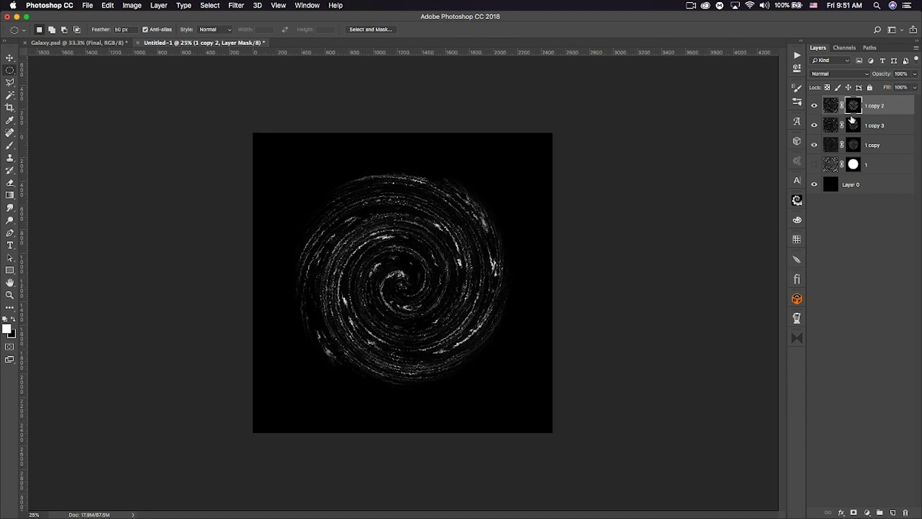
Step: Scale layer 1 copy 2 down slightly about its center and set its blend mode to Screen
key("super+t")
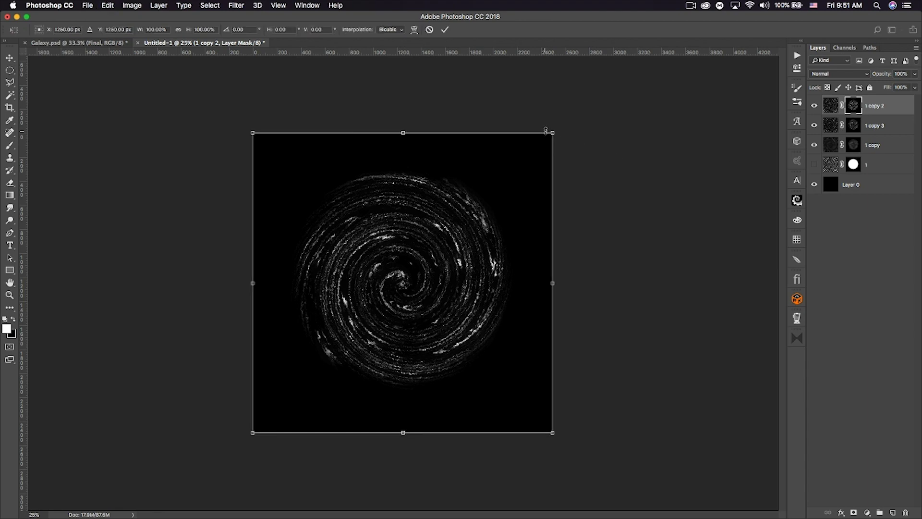
left_click_drag(555, 133, 522, 150)
key("Return")
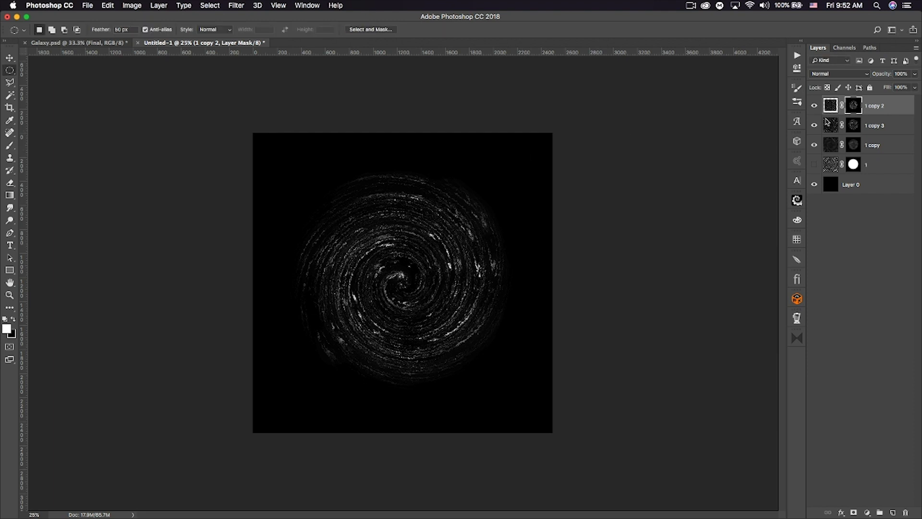
left_click(836, 75)
left_click(843, 144)
Step: Duplicate layer 1 copy 2 and scale the duplicate down about its center to about 73%
key("super+j")
key("super+t")
left_click_drag(528, 157, 490, 186)
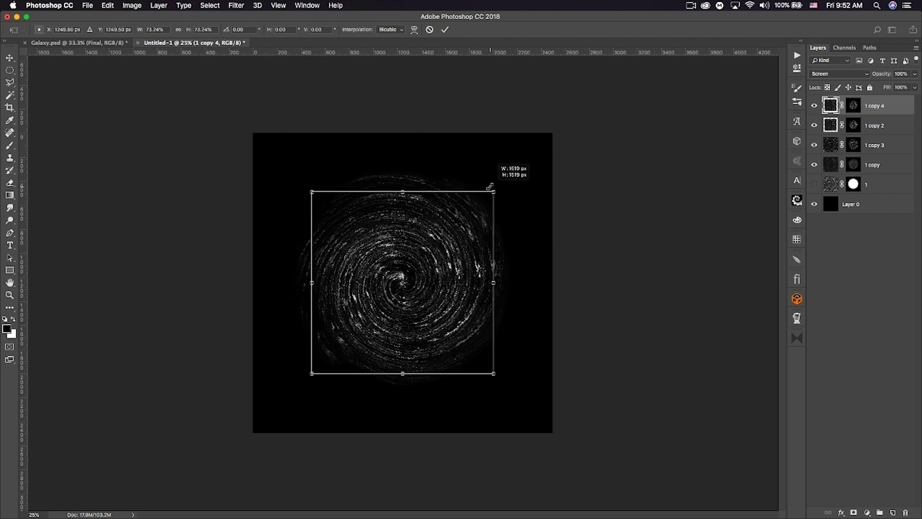
left_click_drag(489, 186, 490, 187)
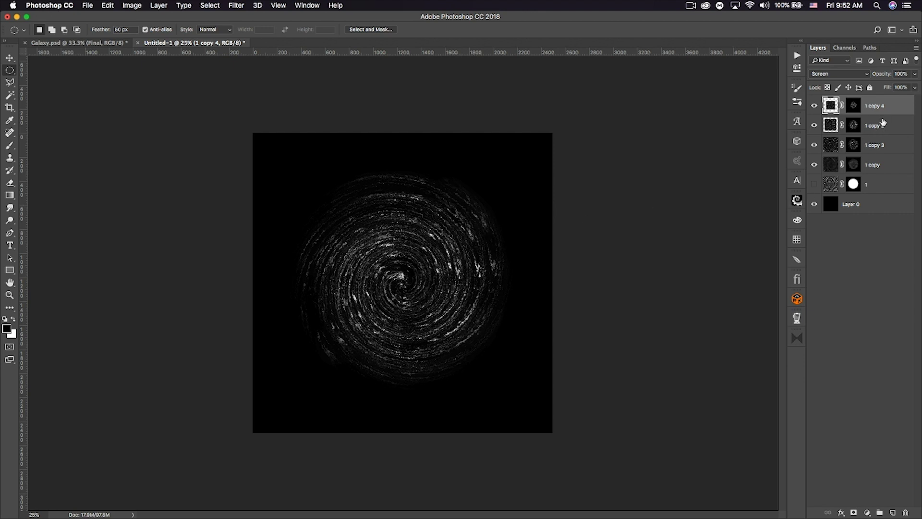
Step: Rotate layer 1 copy 4 clockwise by about 64 degrees around its center
key("super+t")
left_click_drag(515, 249, 495, 360)
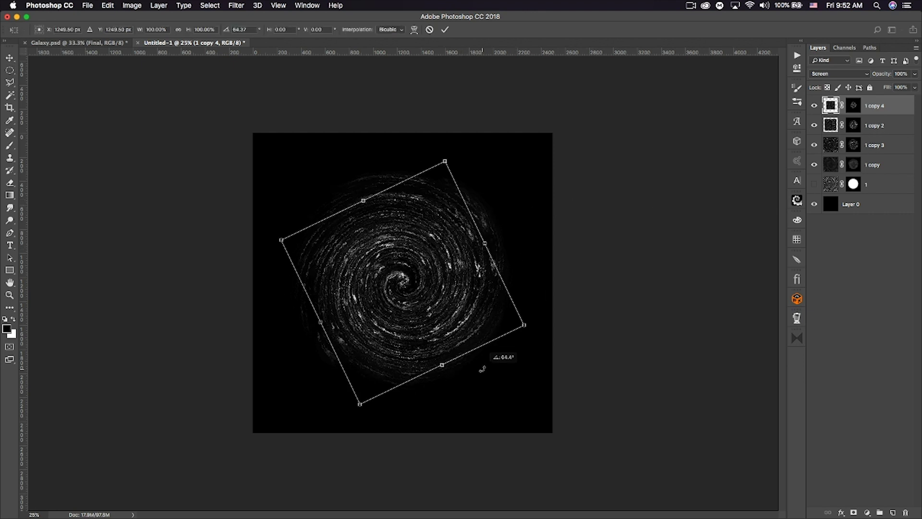
key("Return")
key("m")
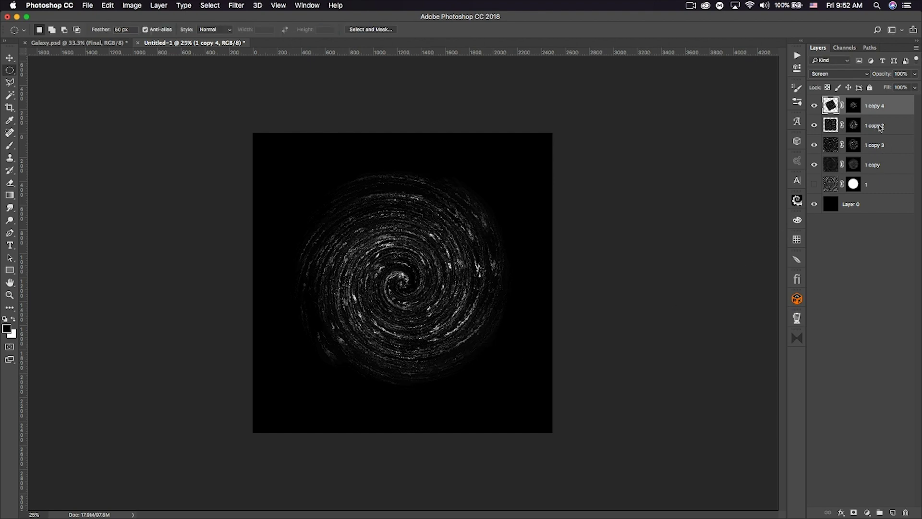
Step: Rotate layer 1 copy 2 counter-clockwise by roughly a quarter turn around its center
left_click(879, 126)
key("super+t")
left_click_drag(542, 263, 382, 133)
key("Return")
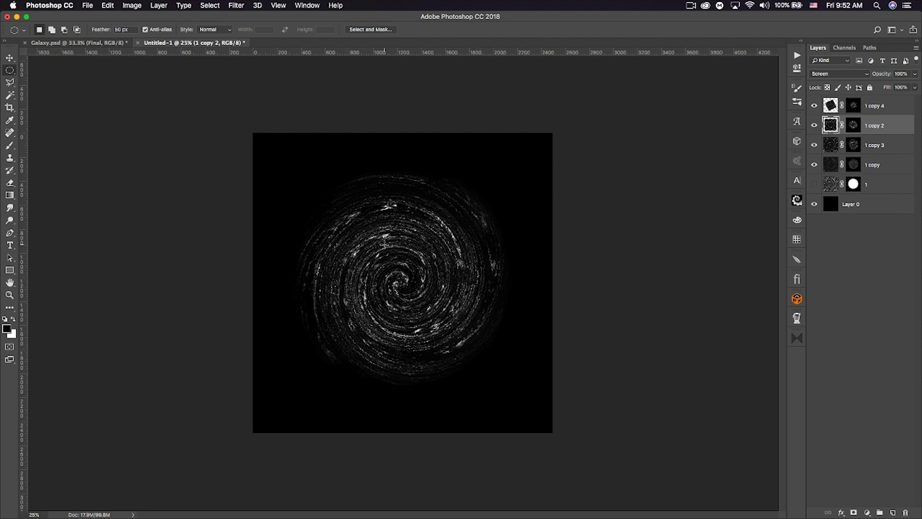
Step: Add a new layer on top and paint a white glow at the galaxy's center with a soft round brush at 700 and 800 px
left_click(891, 106)
left_click(893, 513)
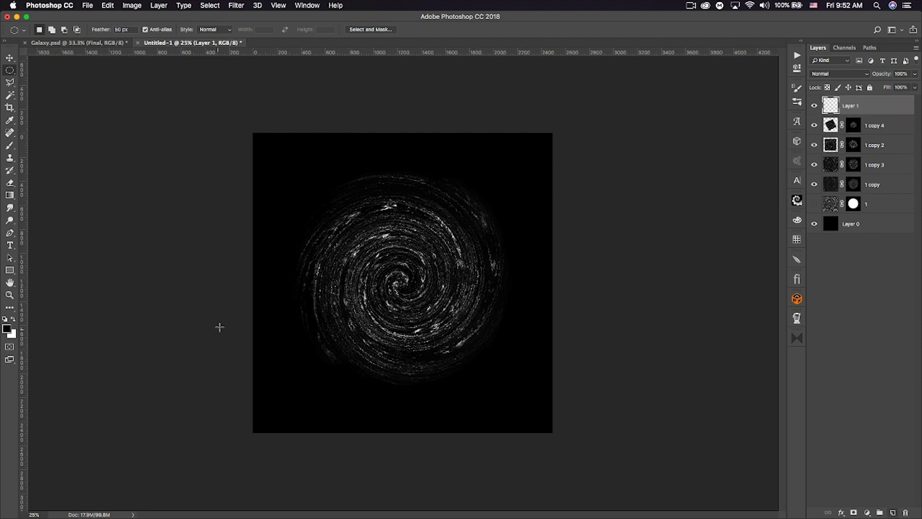
left_click(14, 318)
left_click(11, 145)
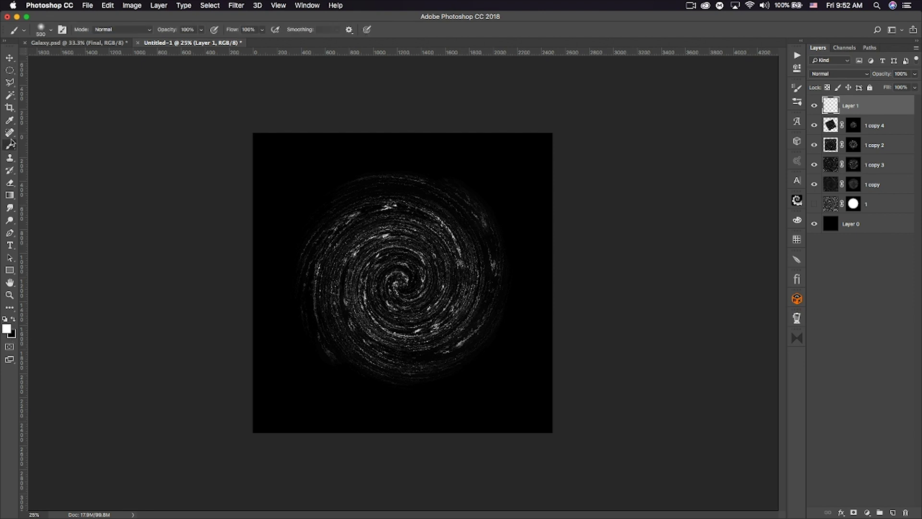
left_click(50, 32)
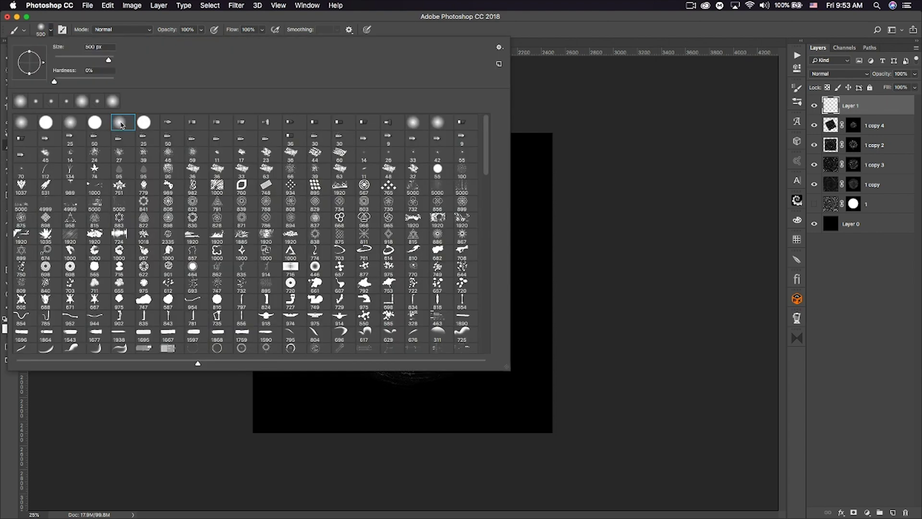
key("Return")
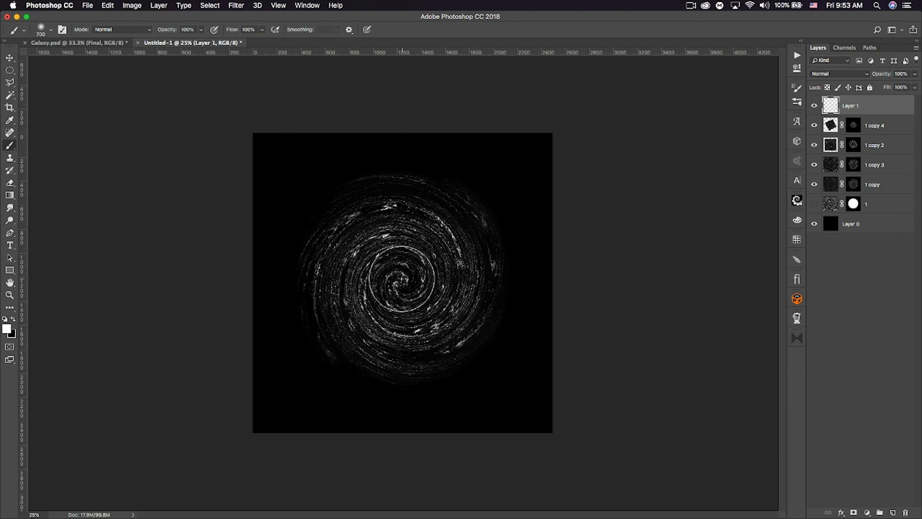
left_click(401, 279)
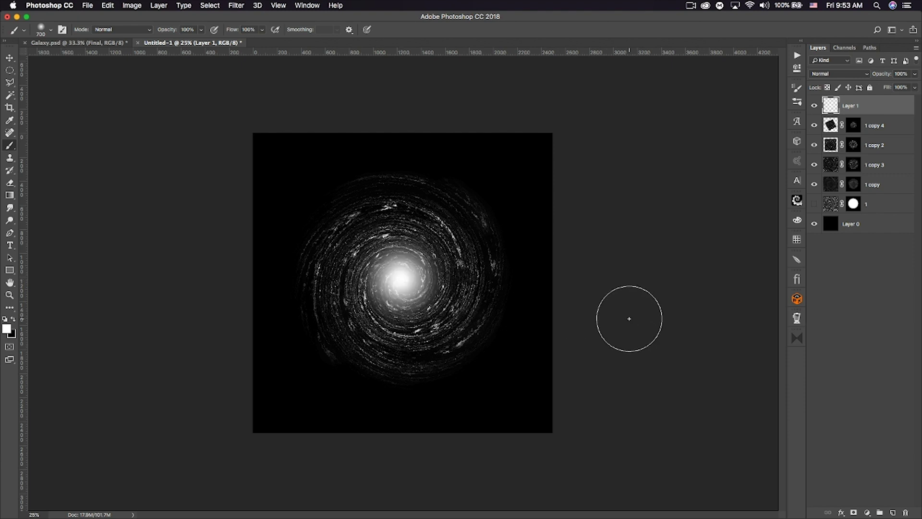
key("bracketright")
left_click(401, 279)
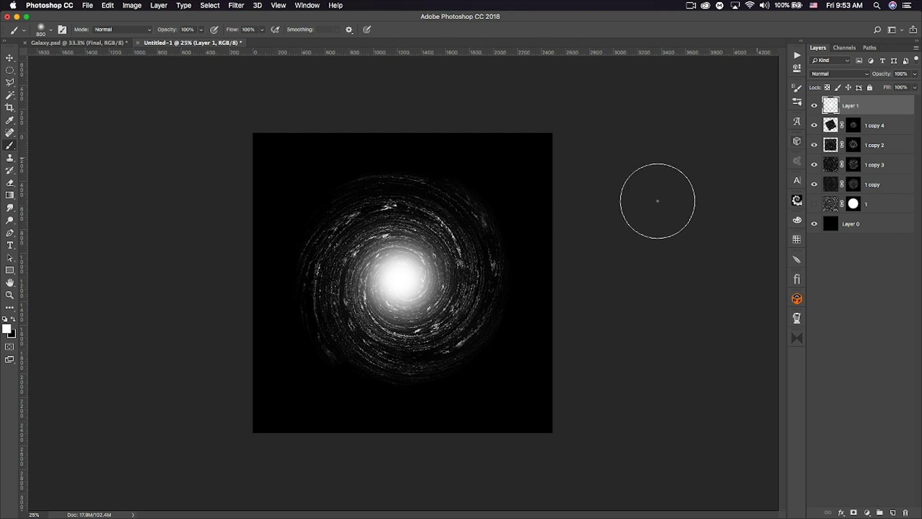
Step: Group the layers from Layer 1 down to 1 copy and name the group step1
left_click(886, 189, "shift")
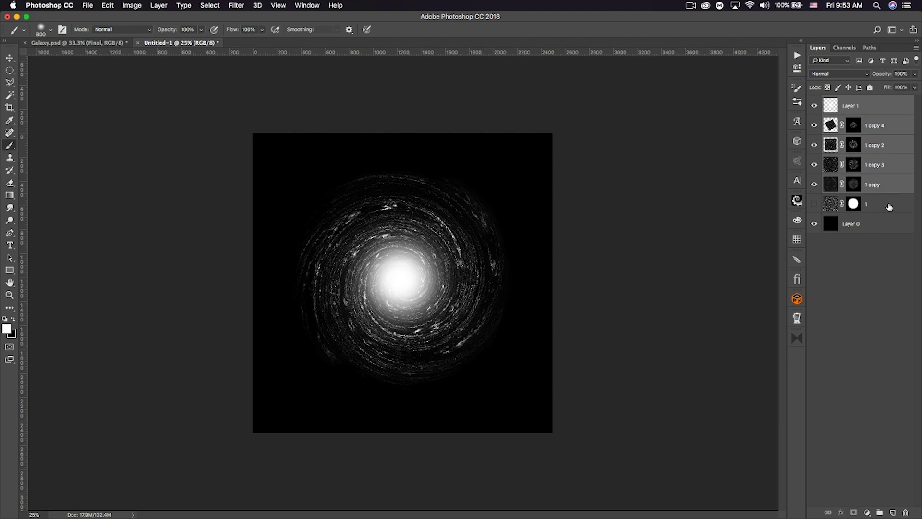
key("super+g")
type("step1")
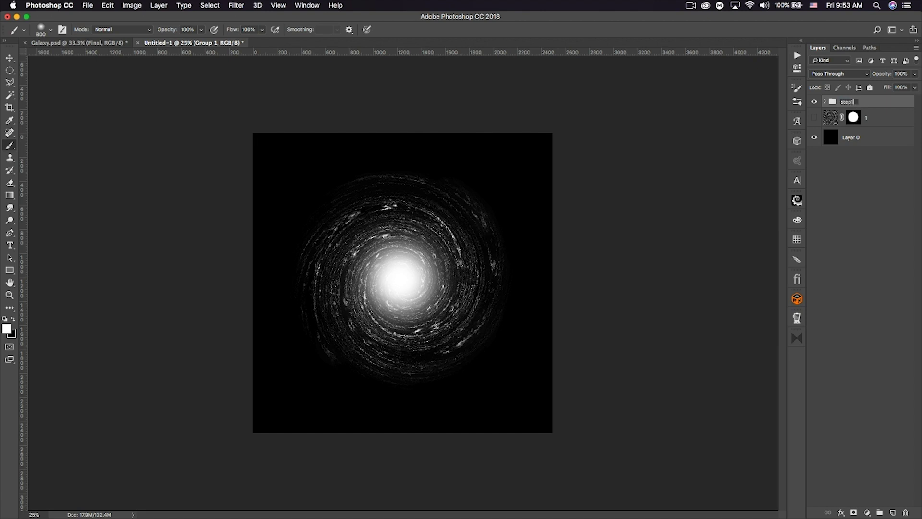
key("Return")
Step: On a new layer clipped to group step1, draw a purple-magenta radial gradient outward from the galaxy's center and set its blend mode to Color
left_click(893, 512)
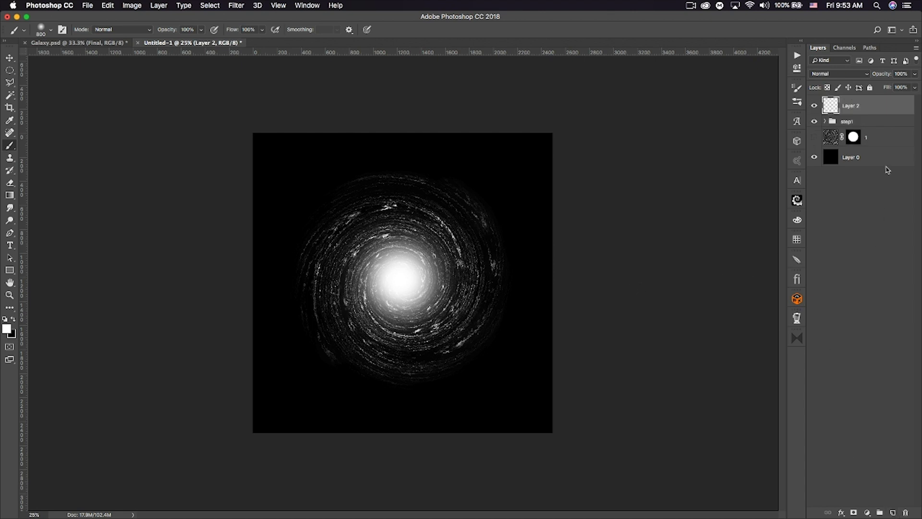
left_click(874, 115, "alt")
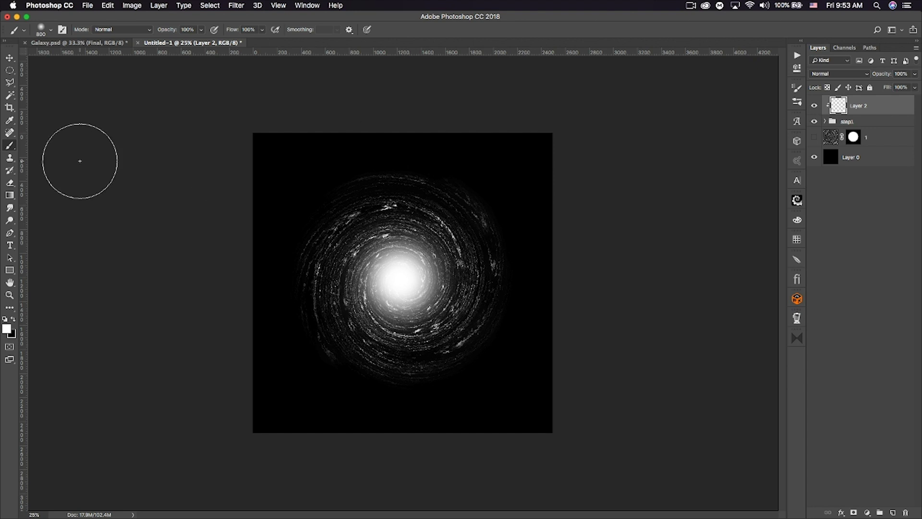
left_click(8, 196)
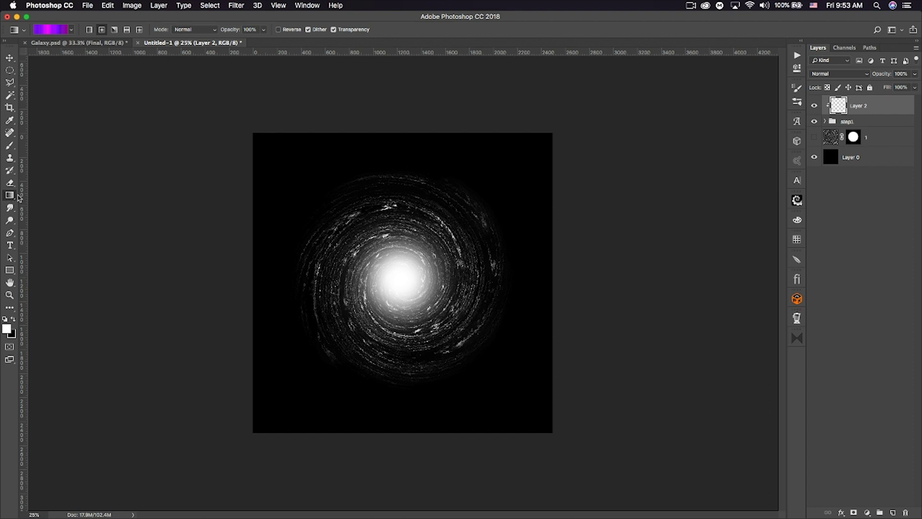
left_click(71, 30)
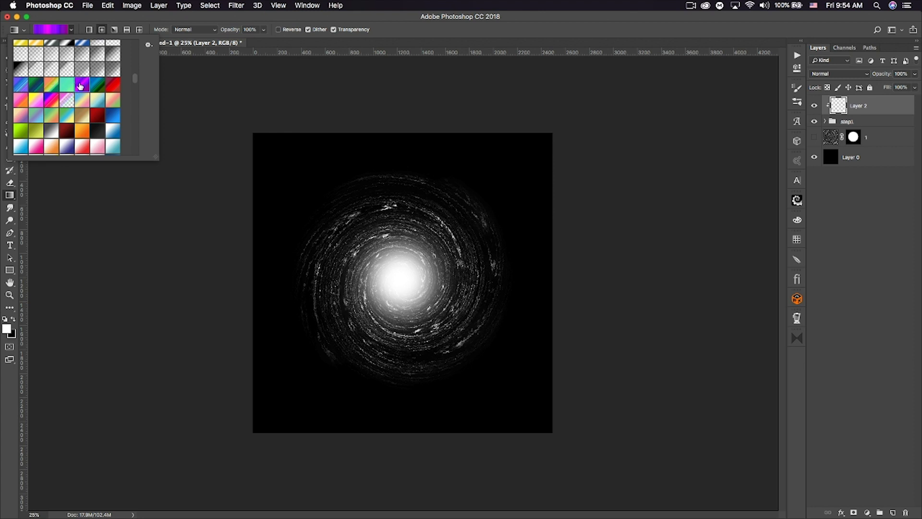
left_click(102, 31)
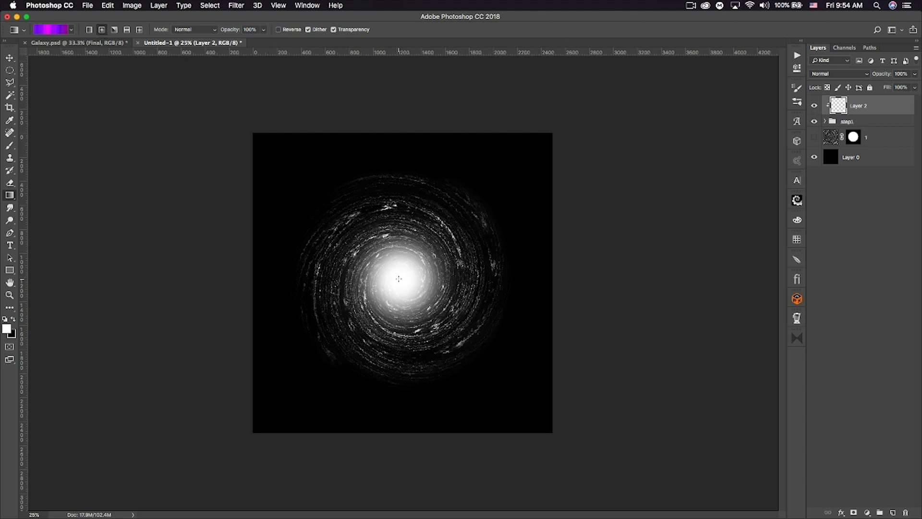
mouse_move(408, 293)
left_mouse_down()
mouse_move(468, 386)
mouse_move(463, 379)
left_mouse_up()
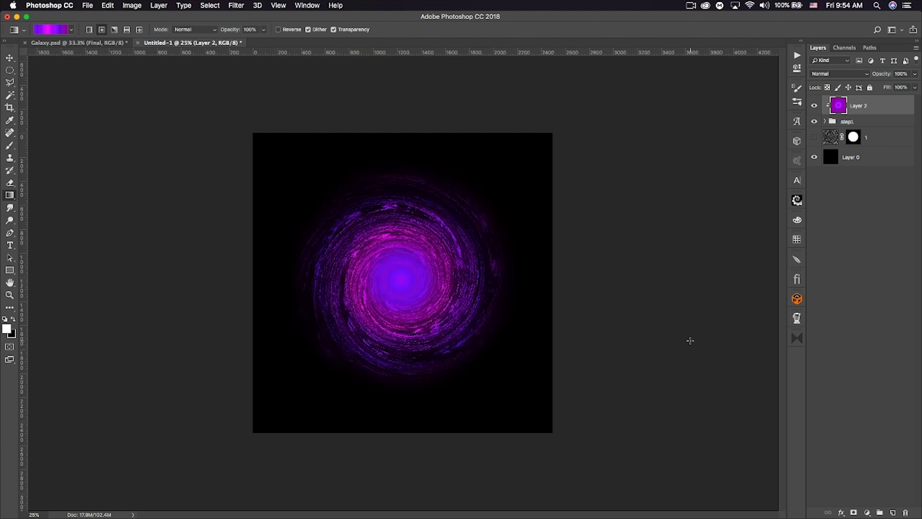
left_click(831, 74)
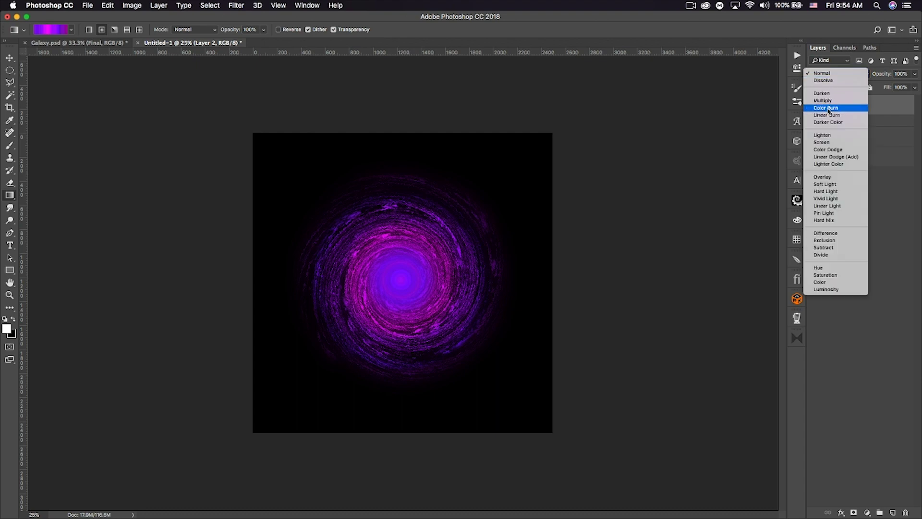
left_click(825, 283)
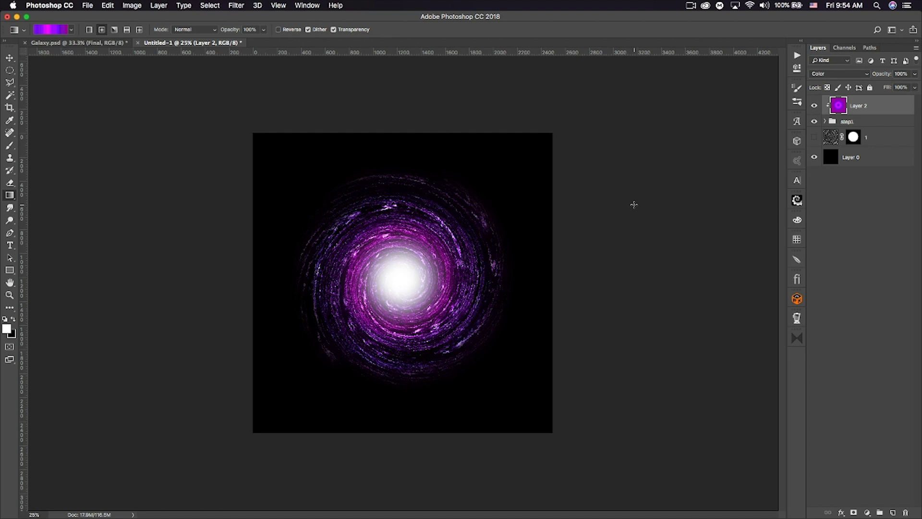
Step: Apply the Wave filter to Layer 2 with 5 sine generators, wavelength 10 to 120 and amplitude 5 to 35
left_click(235, 6)
mouse_move(287, 138)
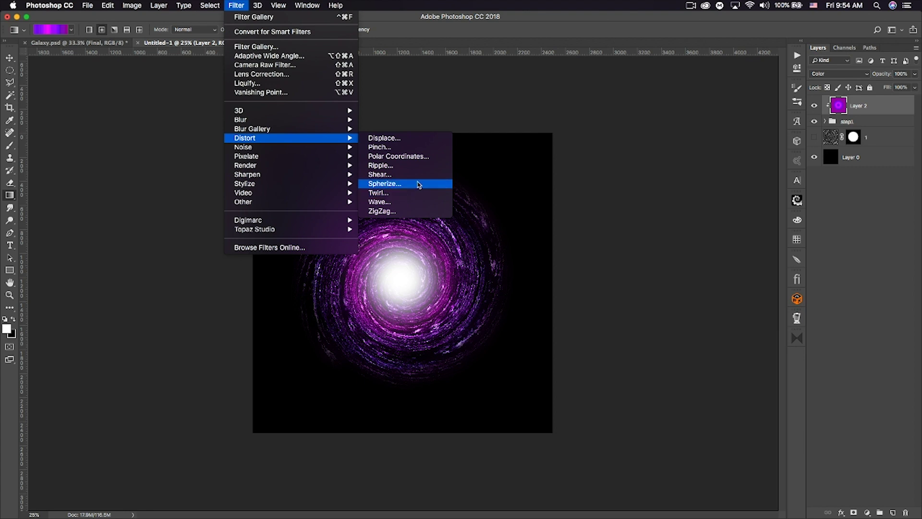
left_click(412, 201)
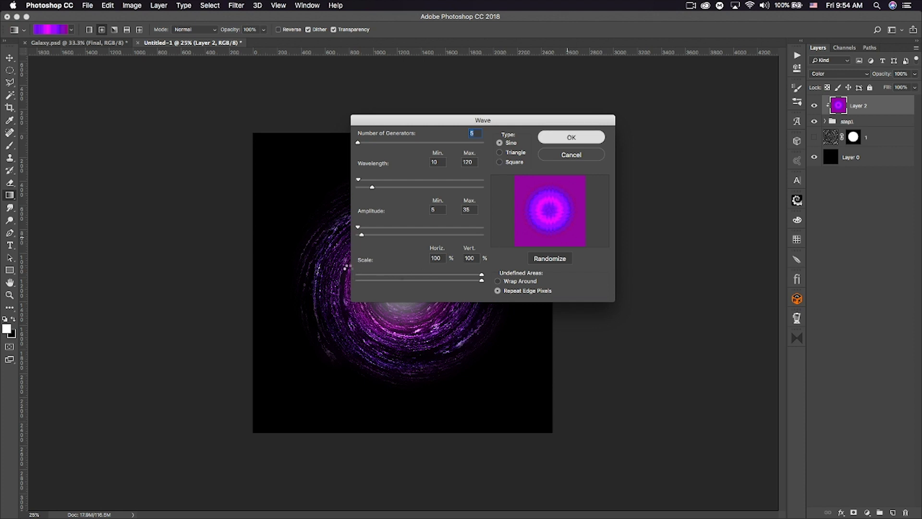
key("Return")
left_click_drag(368, 278, 453, 277)
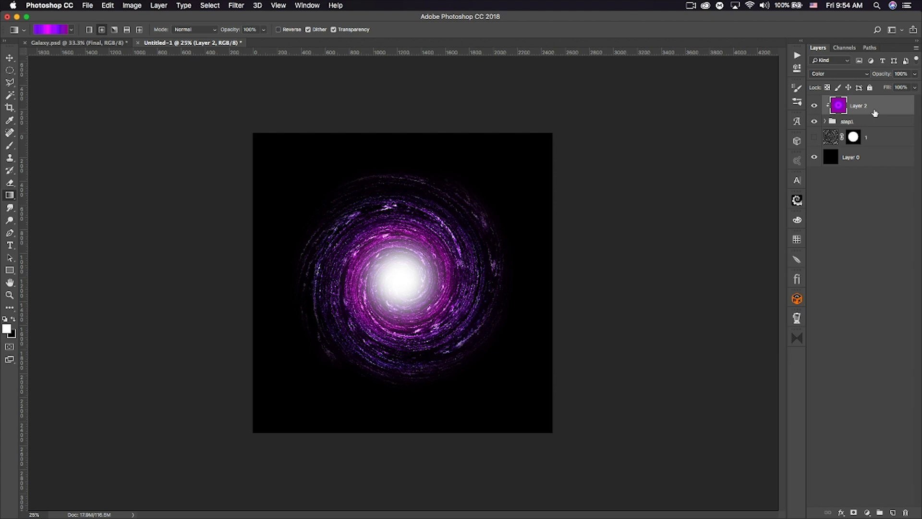
Step: Duplicate Layer 2 together with group step1, merge the duplicates into one layer, and hide the original group
left_click(864, 122, "shift")
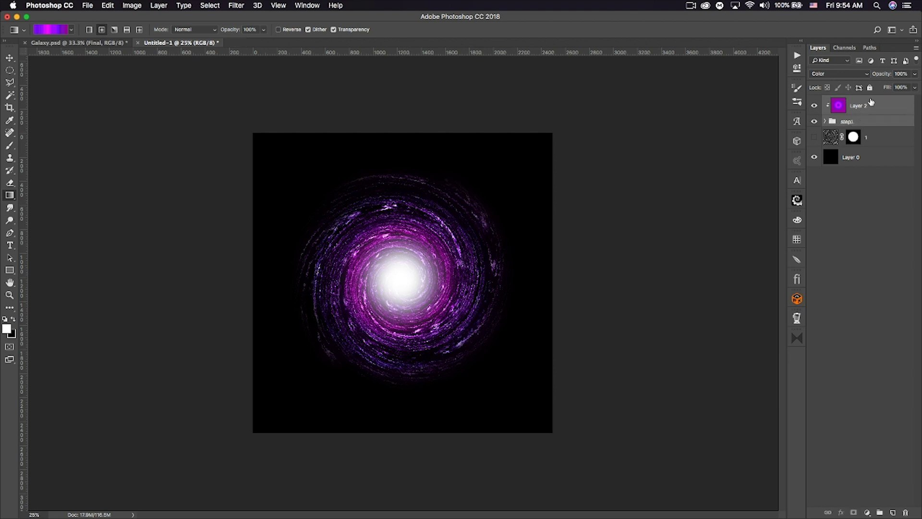
key("super+j")
key("super+e")
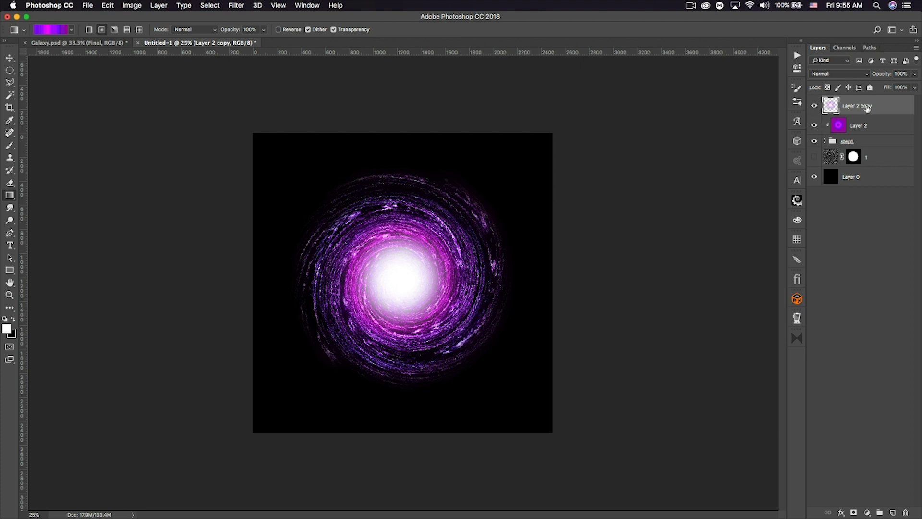
left_click(815, 142)
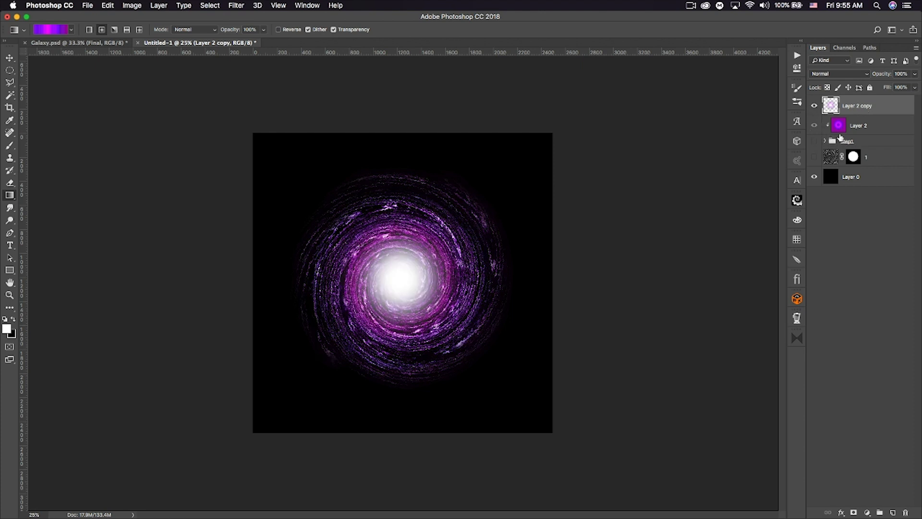
Step: Distort the merged galaxy on Layer 2 copy into a tilted perspective by pulling in its upper-left, lower-left and lower-right corners
left_click(10, 60)
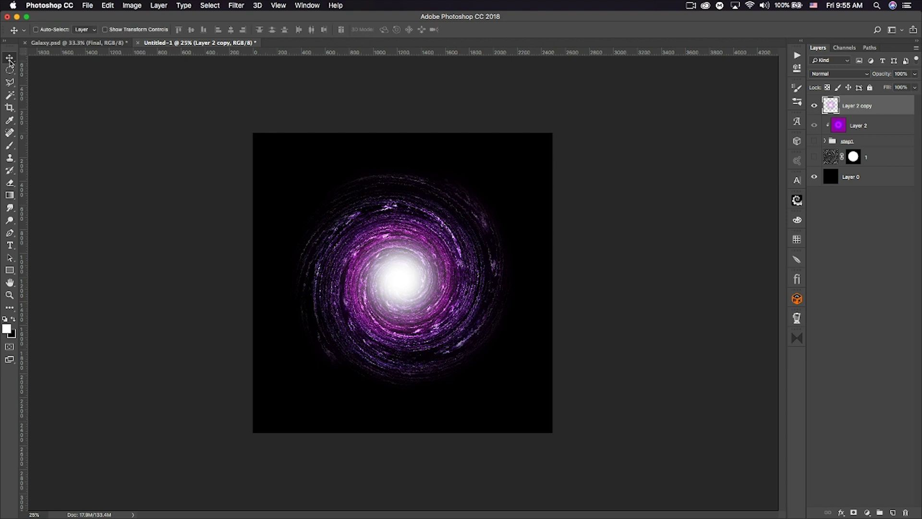
left_click_drag(387, 284, 403, 301)
key("super+t")
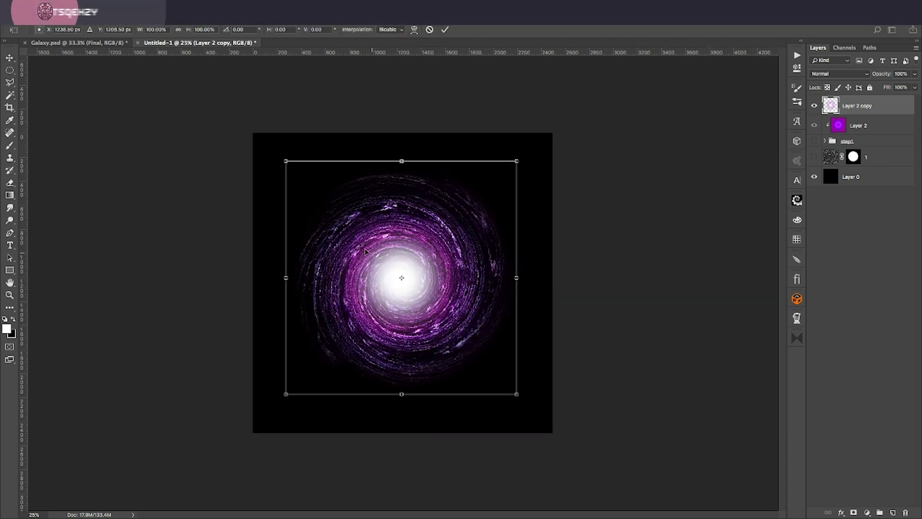
left_click_drag(287, 161, 339, 178)
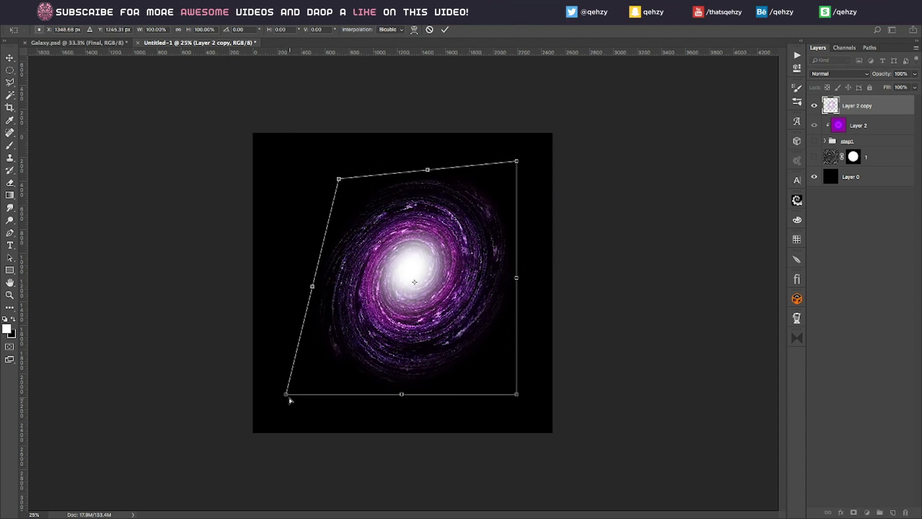
left_click_drag(287, 394, 275, 365)
left_click_drag(516, 394, 490, 389)
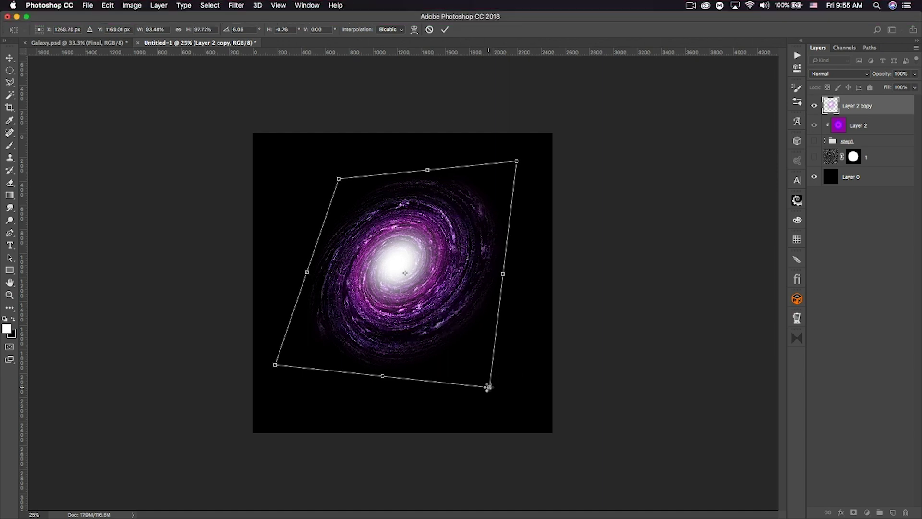
key("Return")
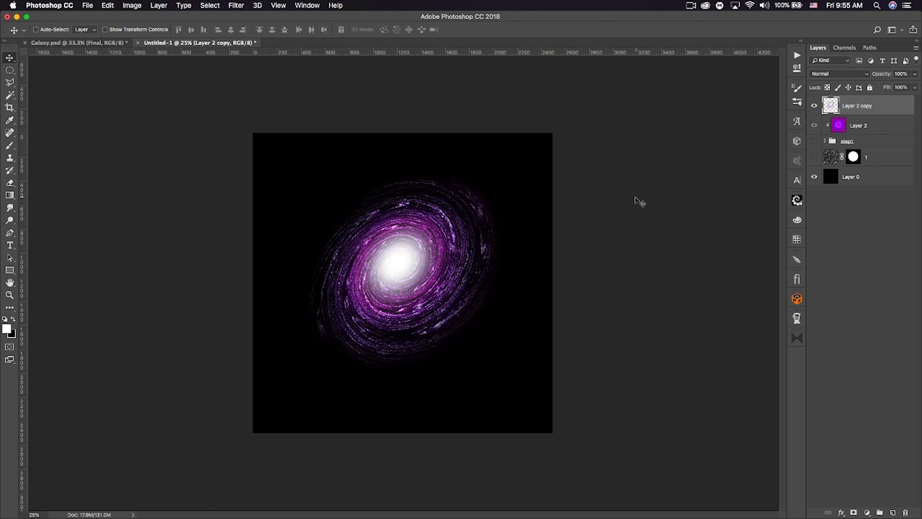
Step: Duplicate the tilted galaxy layer and apply a Gaussian Blur with a 6-pixel radius to the copy
key("super+j")
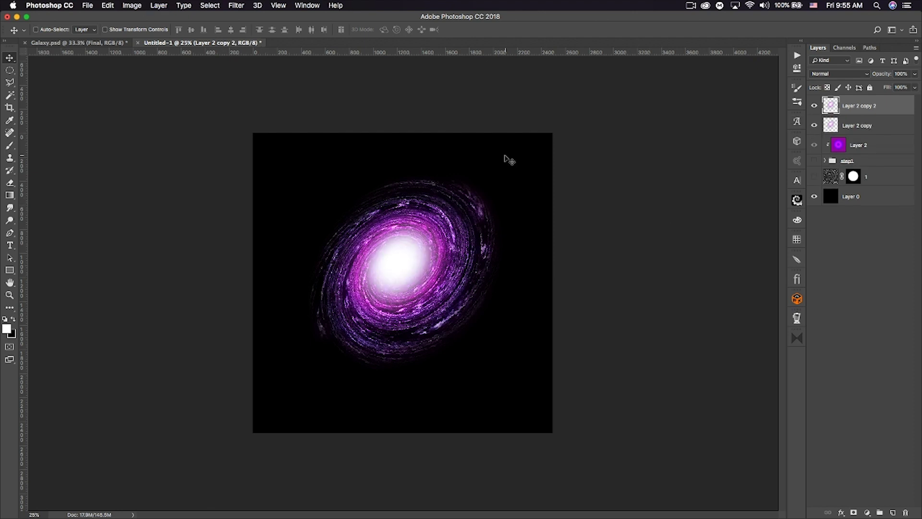
left_click(238, 5)
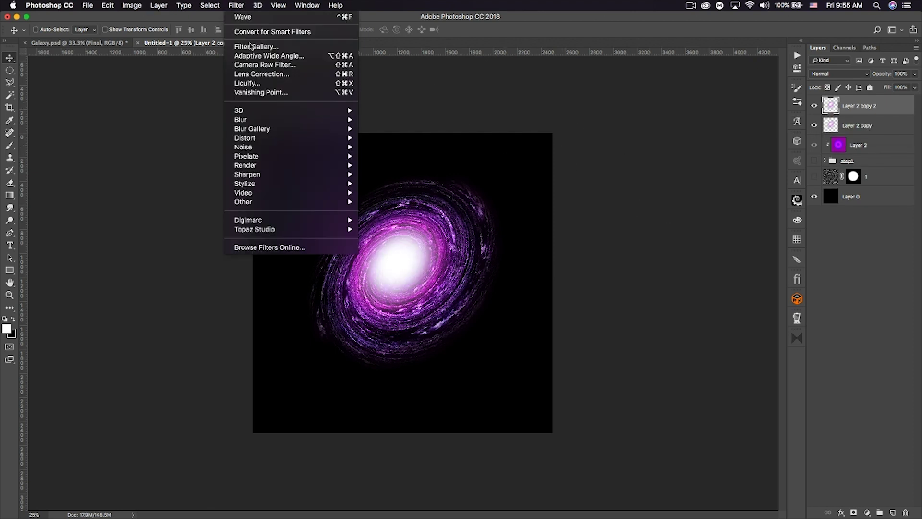
mouse_move(288, 120)
left_click(430, 163)
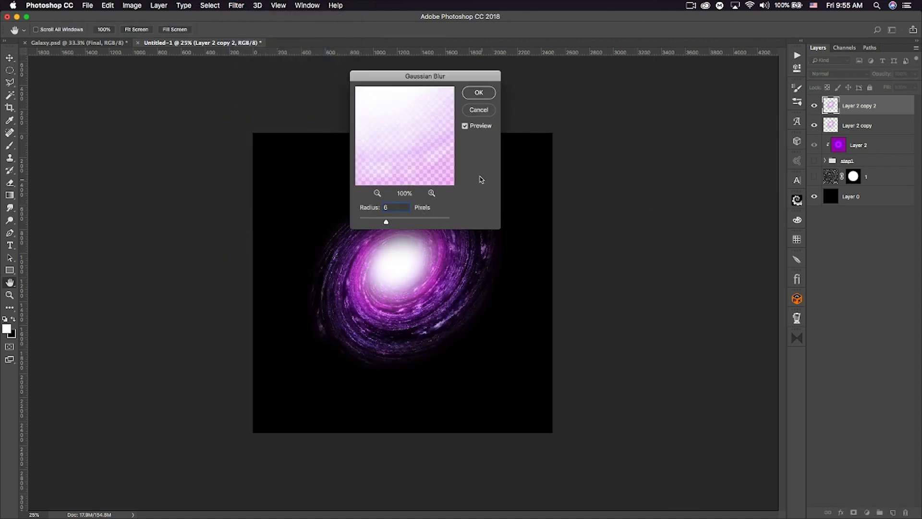
left_click(487, 92)
Step: Lower the opacity of the blurred galaxy copy and compare the image with and without it
left_click(899, 74)
type("80")
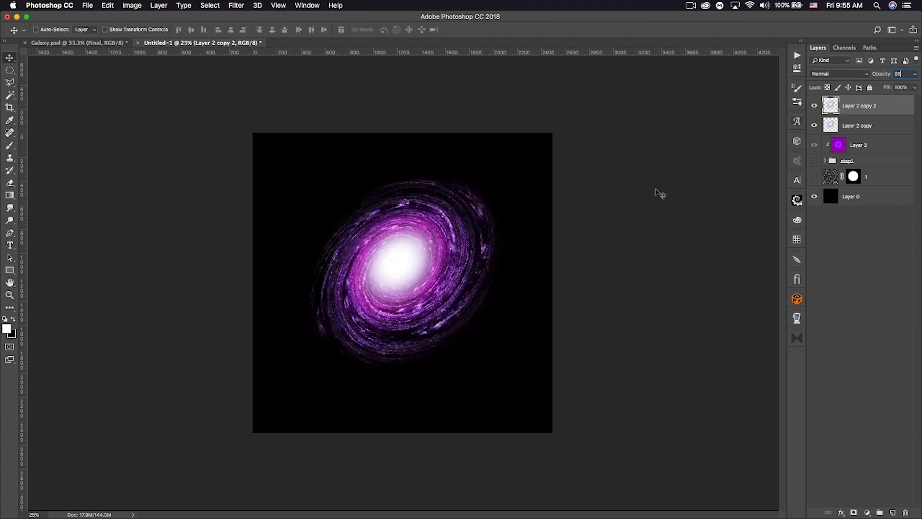
left_click(814, 106)
left_click(814, 106)
left_click(814, 106)
left_click(814, 106)
left_click(815, 106)
left_click(815, 107)
left_click(815, 106)
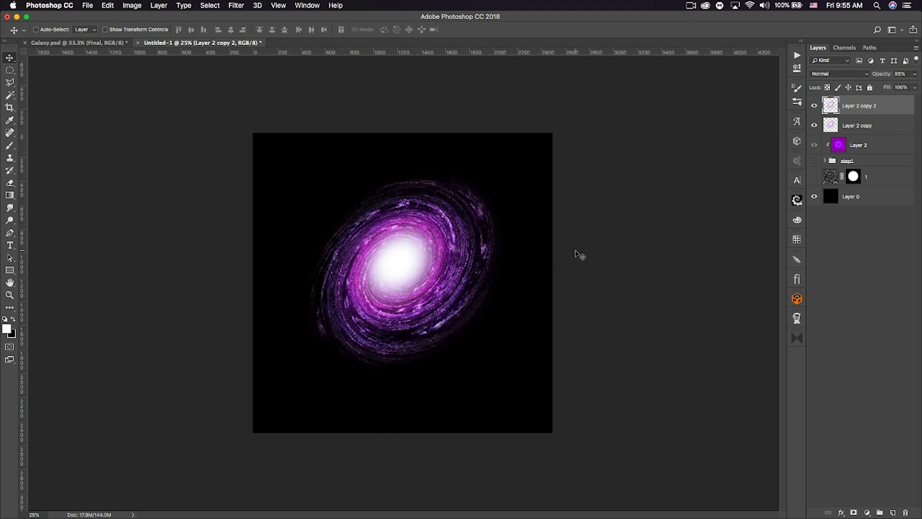
Step: Take the green-purple nebula layer, Layer 5 copy, from the Final group in Galaxy.psd and place it over the galaxy in Untitled-1
left_click(58, 44)
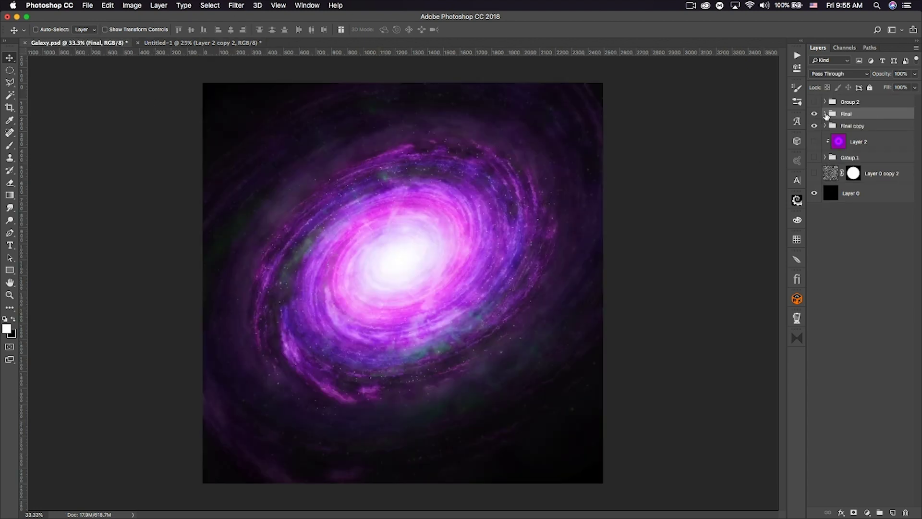
left_click(826, 113)
left_click_drag(867, 209, 814, 145)
left_click(824, 133)
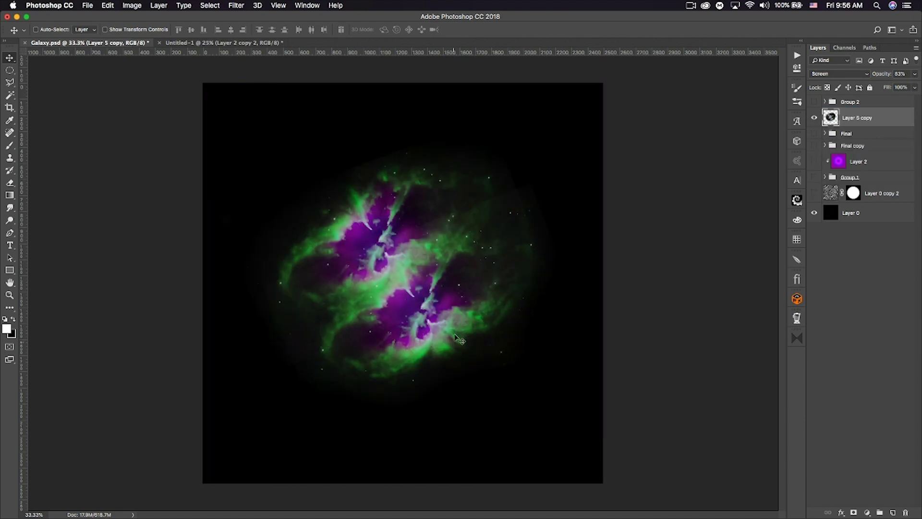
left_click_drag(403, 245, 208, 41)
left_click_drag(418, 263, 397, 265)
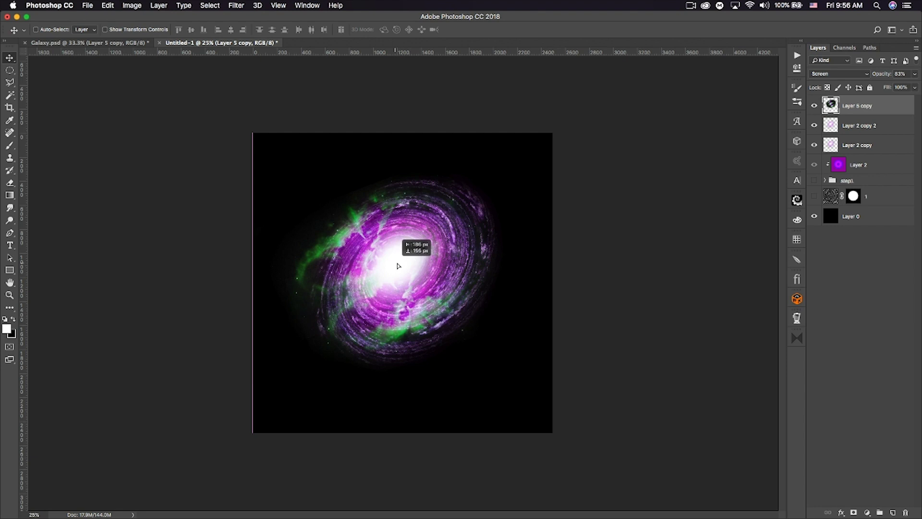
Step: Rotate the nebula about -7.35° and scale it to about 85%, centering it over the galaxy
key("super+t")
left_click_drag(531, 354, 538, 322)
mouse_move(384, 288)
left_mouse_down()
mouse_move(408, 290)
mouse_move(398, 287)
left_mouse_up()
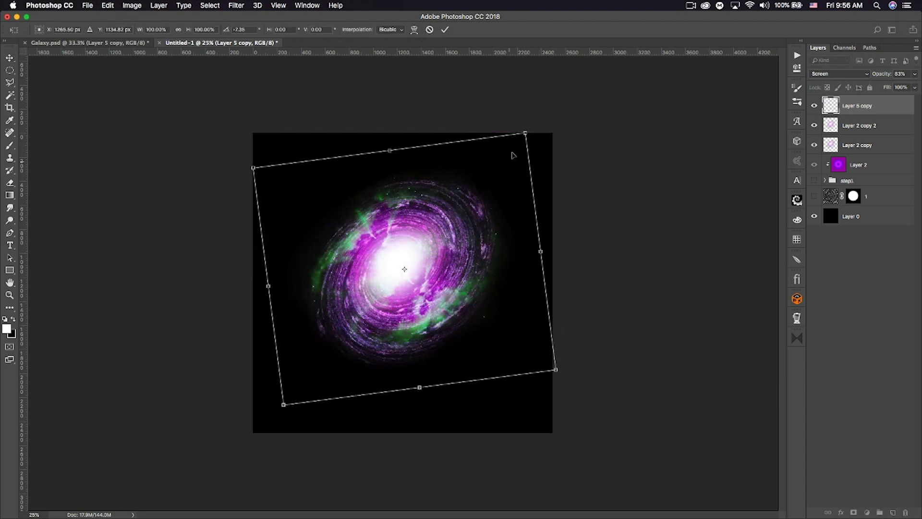
left_click_drag(524, 133, 506, 152)
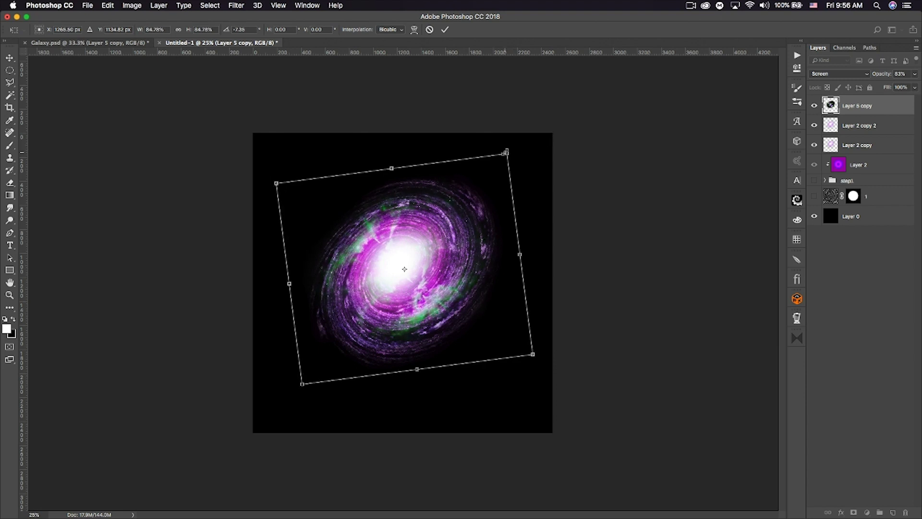
key("Return")
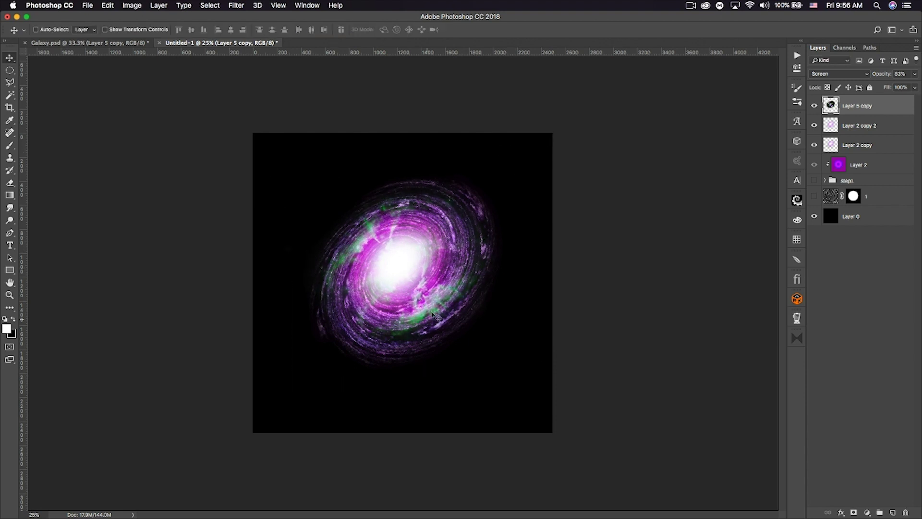
Step: Nudge the nebula slightly over the galaxy and move its layer below Layer 2 copy 2
left_click_drag(404, 282, 406, 283)
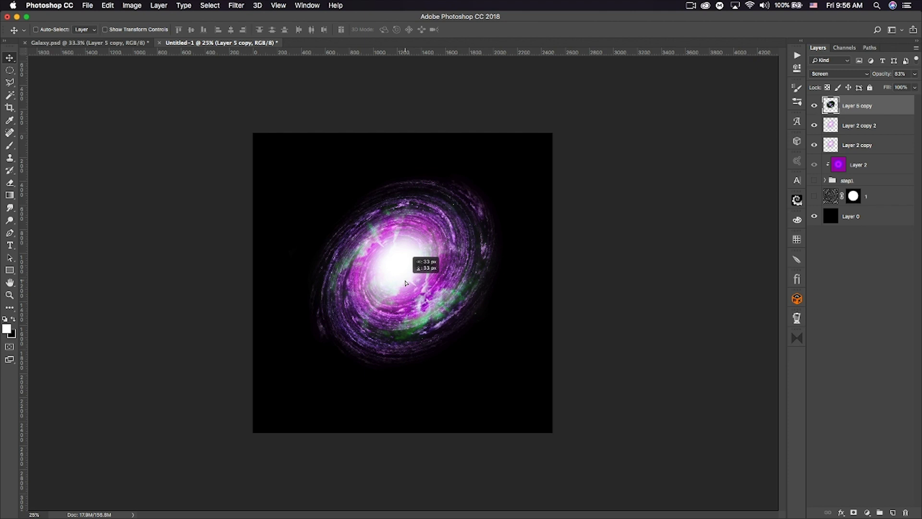
left_click_drag(405, 283, 407, 284)
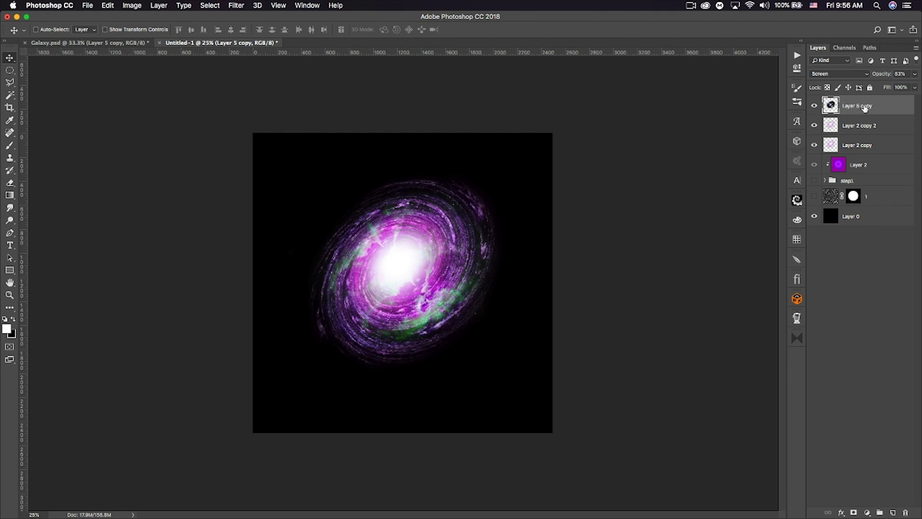
left_click_drag(862, 106, 863, 134)
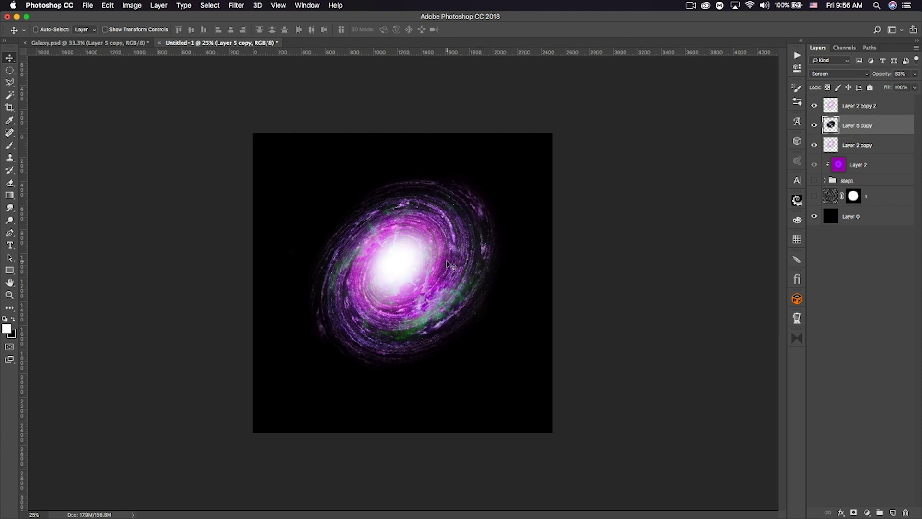
Step: Rotate the nebula layer about -4.8°, fine-tune its position over the galaxy and set its opacity to 69%
left_click_drag(446, 270, 447, 267)
key("cmd+t")
left_click_drag(563, 268, 560, 266)
left_click_drag(482, 284, 477, 283)
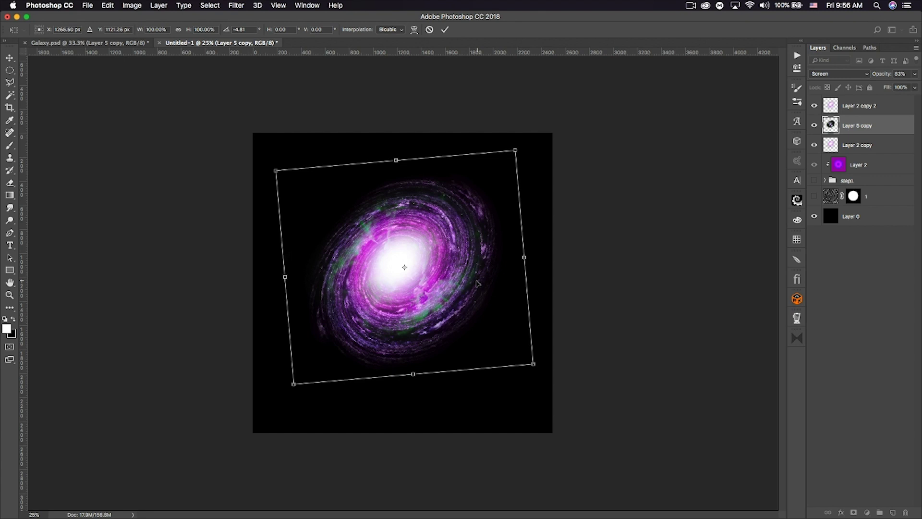
key("Return")
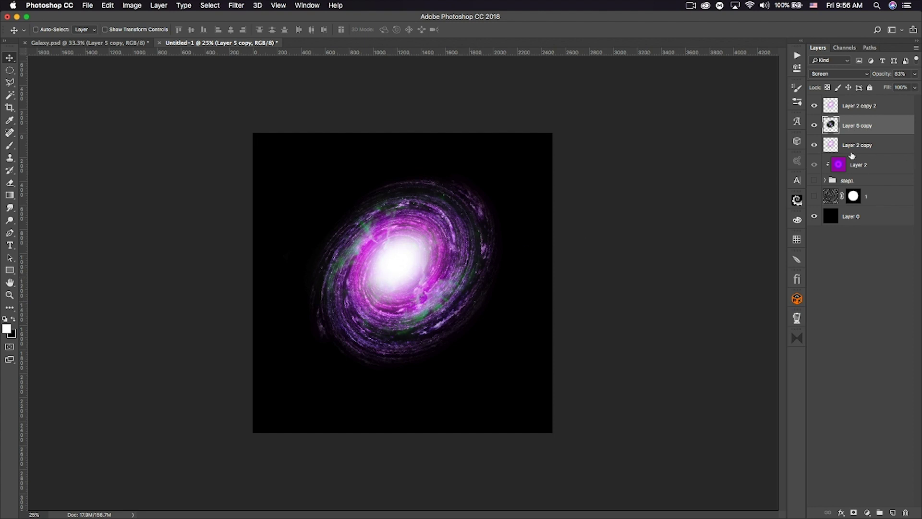
mouse_move(885, 74)
left_mouse_down()
mouse_move(867, 75)
mouse_move(875, 76)
left_mouse_up()
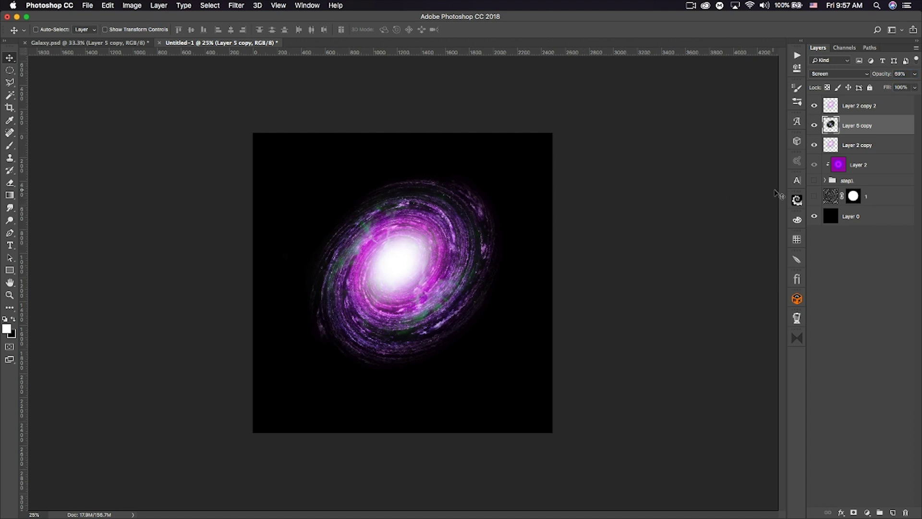
Step: Add a new layer above Layer 2 copy 2 and set the soft Brush to a size of 8 px
left_click(894, 106)
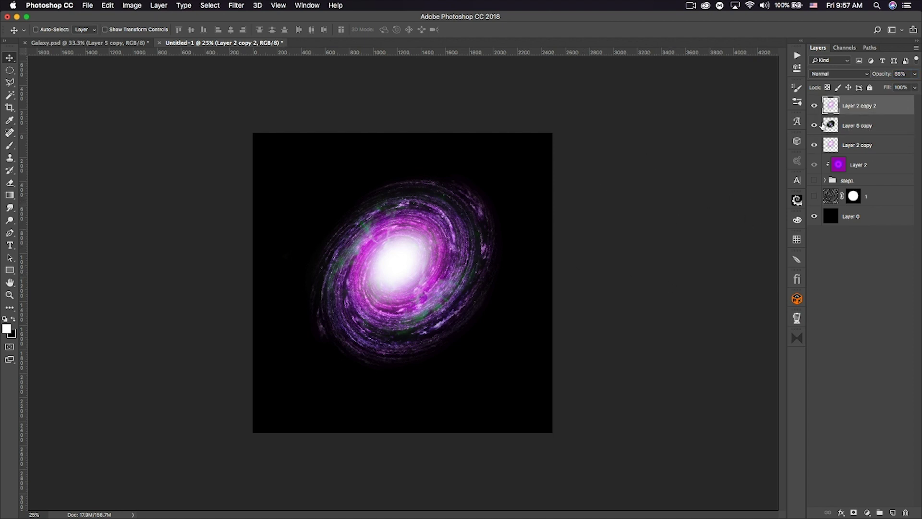
left_click(892, 513)
left_click(12, 147)
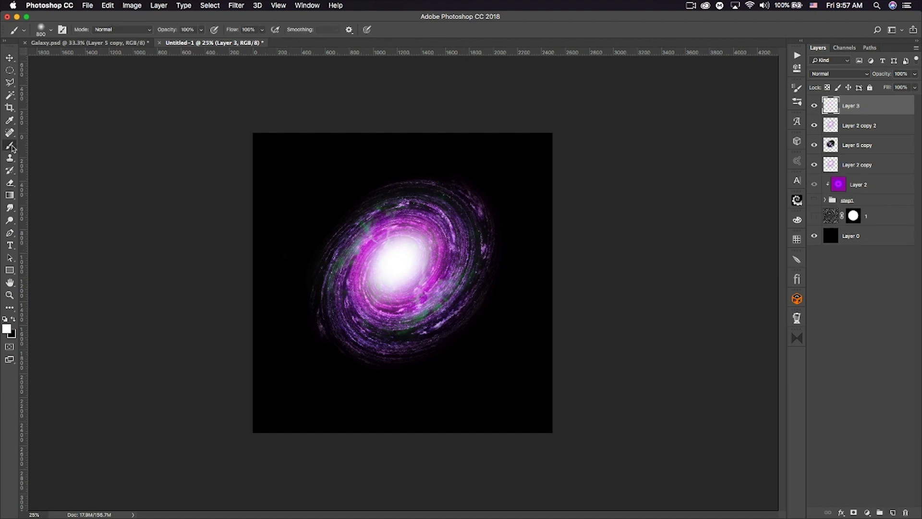
left_click(50, 32)
left_click(101, 45)
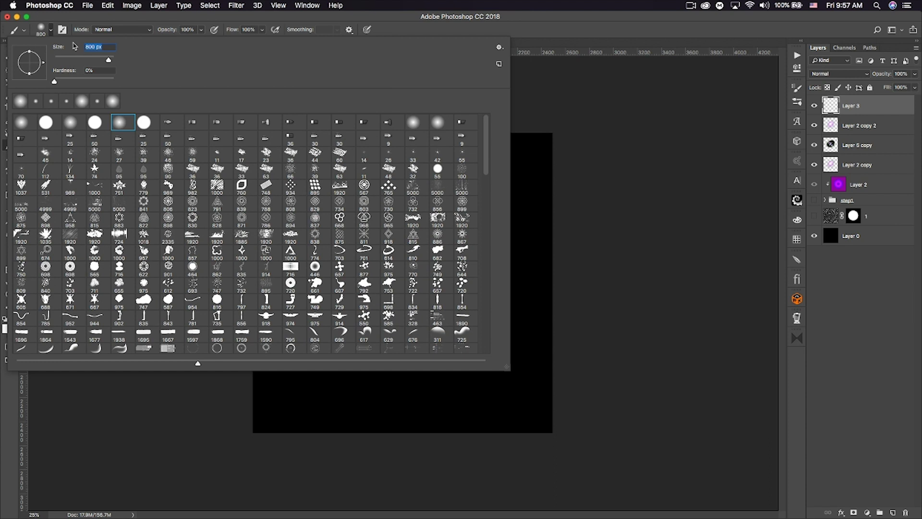
type("8")
key("Return")
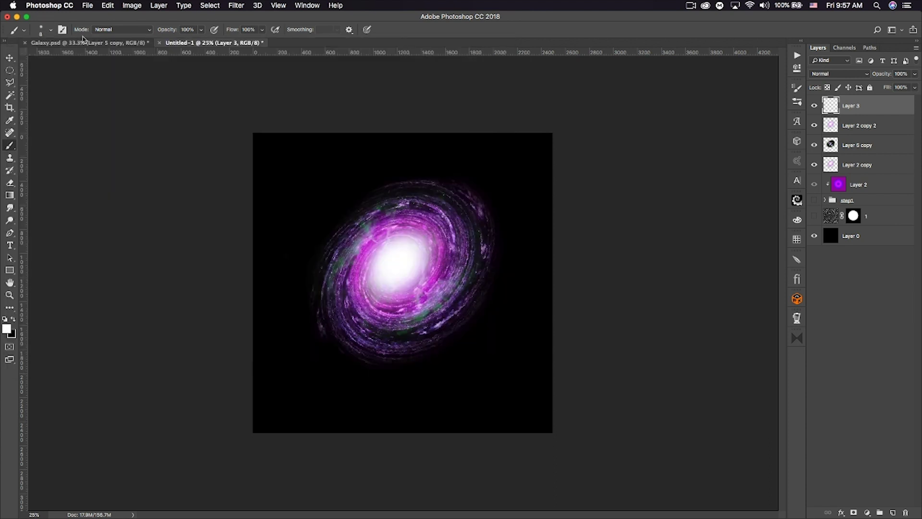
Step: Configure the brush as a star scatter: Transfer off, 416% spacing, and maximum size jitter and scatter
left_click(62, 30)
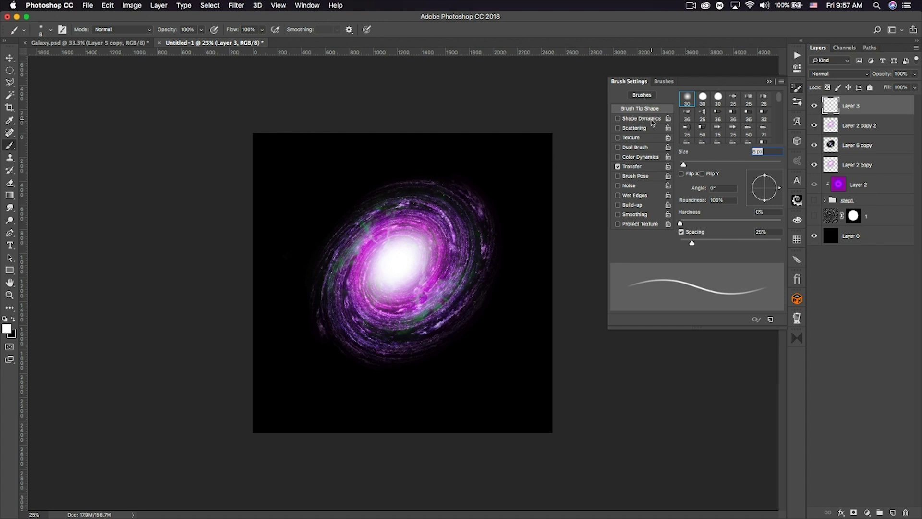
left_click(618, 166)
left_click_drag(692, 244, 767, 243)
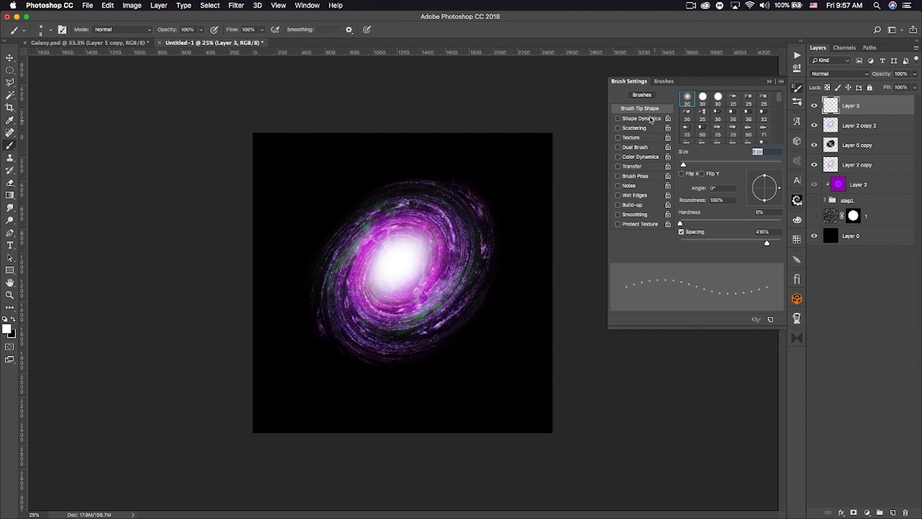
left_click(632, 120)
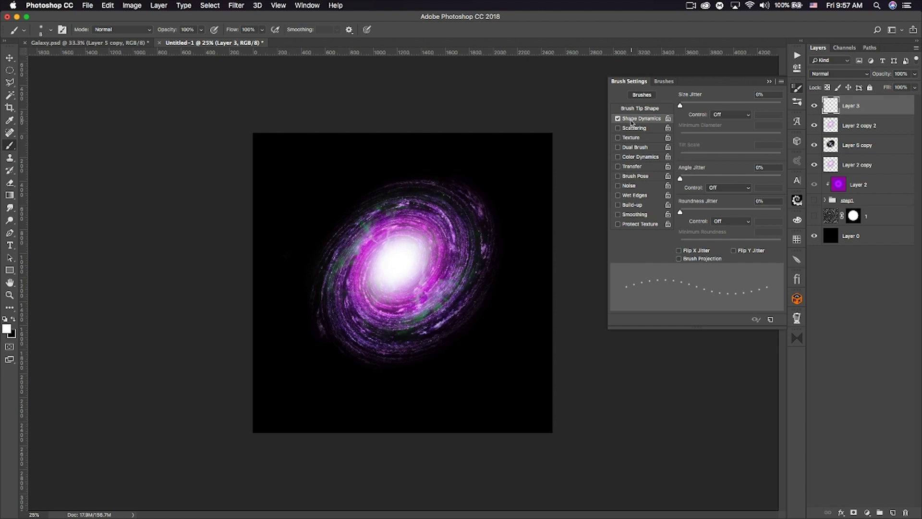
left_click_drag(680, 106, 854, 105)
left_click(634, 128)
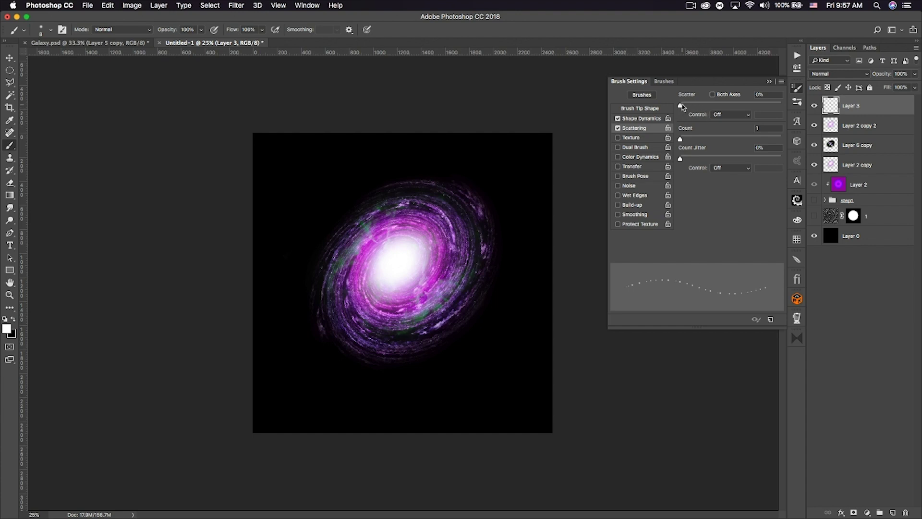
mouse_move(682, 107)
left_mouse_down()
mouse_move(816, 109)
mouse_move(788, 113)
left_mouse_up()
left_click(769, 82)
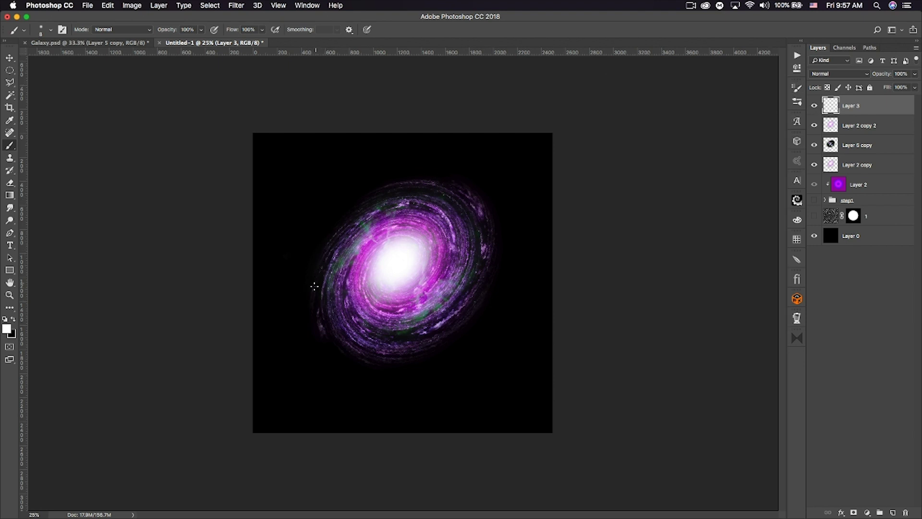
Step: Paint scattered white stars around the galaxy on Layer 3 and adjust the layer's opacity
left_click_drag(309, 313, 314, 290)
left_click(478, 251)
left_click_drag(878, 74, 857, 68)
left_click_drag(858, 68, 858, 69)
Step: Add a new layer on top of the stack and fill it with the Clouds render filter
left_click(893, 512)
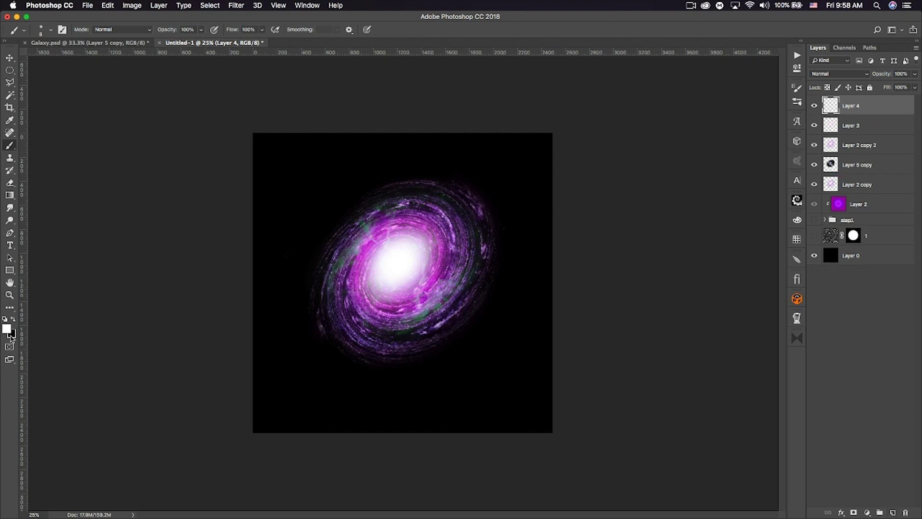
left_click(240, 4)
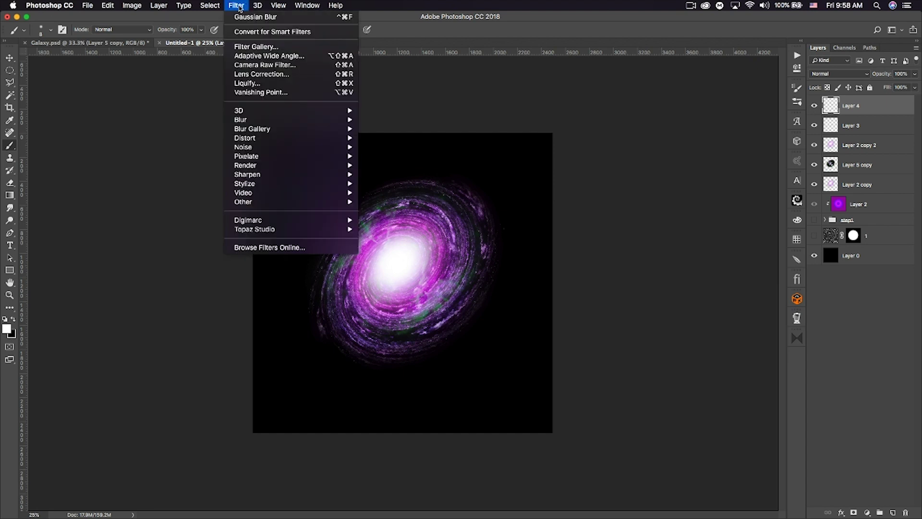
mouse_move(287, 166)
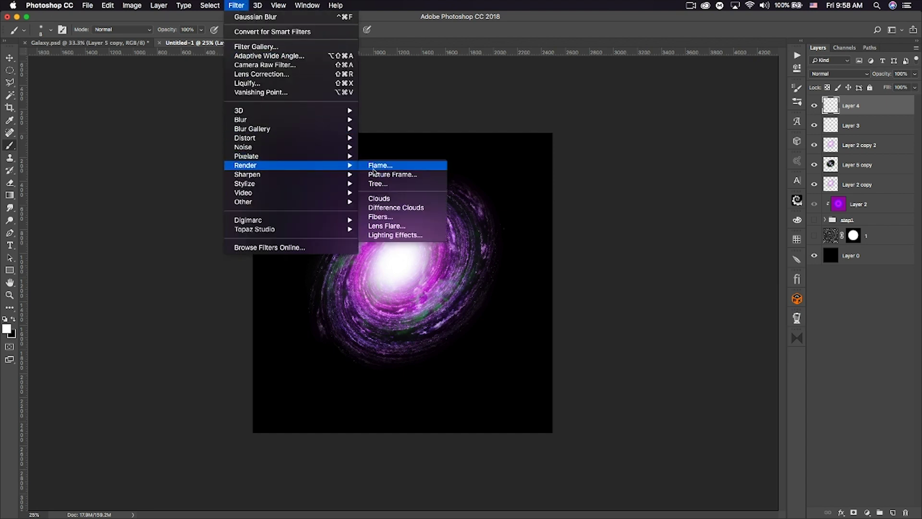
left_click(391, 199)
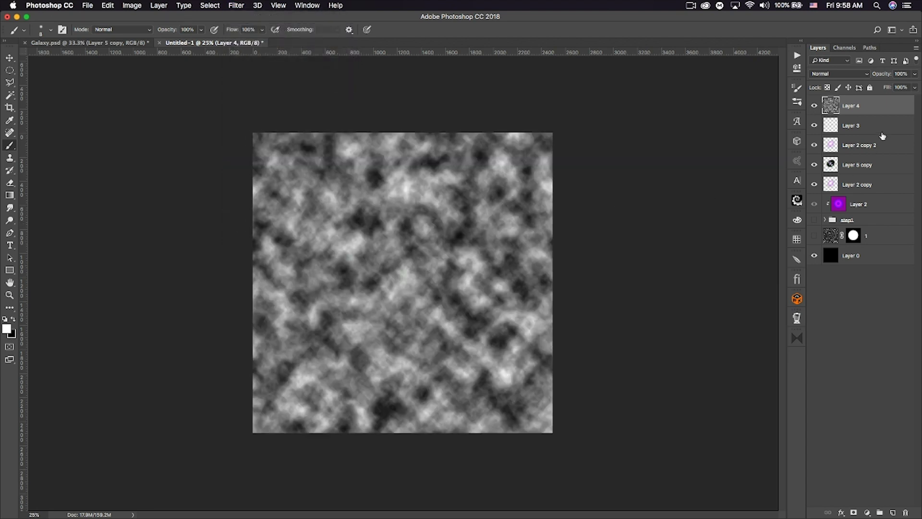
Step: Set the clouds layer's blend mode to Overlay at about 38% opacity and compare the artwork with and without it
left_click(839, 74)
left_click(845, 181)
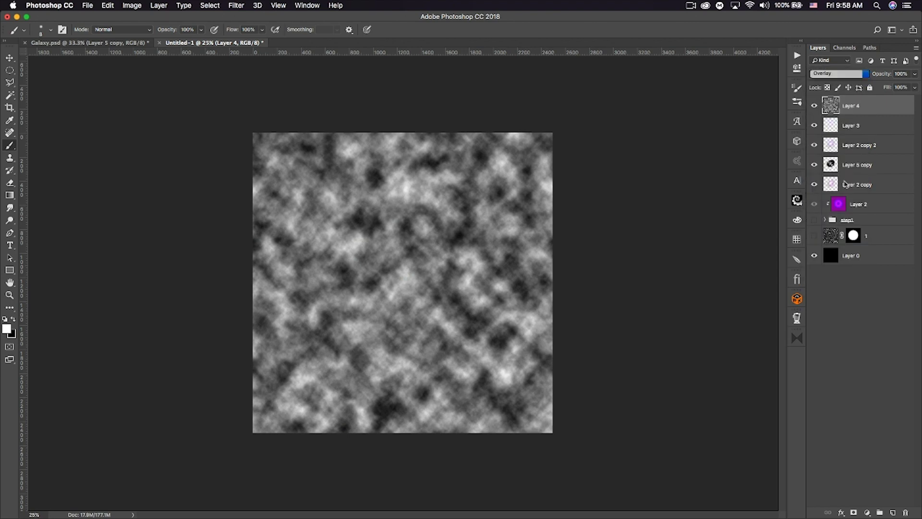
left_click_drag(883, 74, 853, 76)
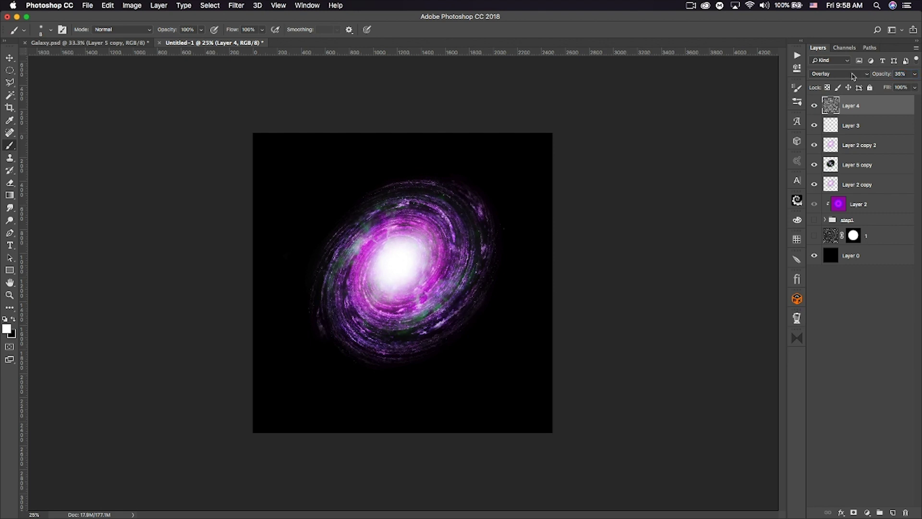
left_click(814, 106)
left_click(814, 107)
left_click(813, 108)
left_click(814, 108)
left_click(814, 107)
left_click(813, 107)
Step: Duplicate Layer 4, move the copy below Layer 2 copy and set its blend mode to Screen
key("super+j")
left_click_drag(860, 107, 850, 209)
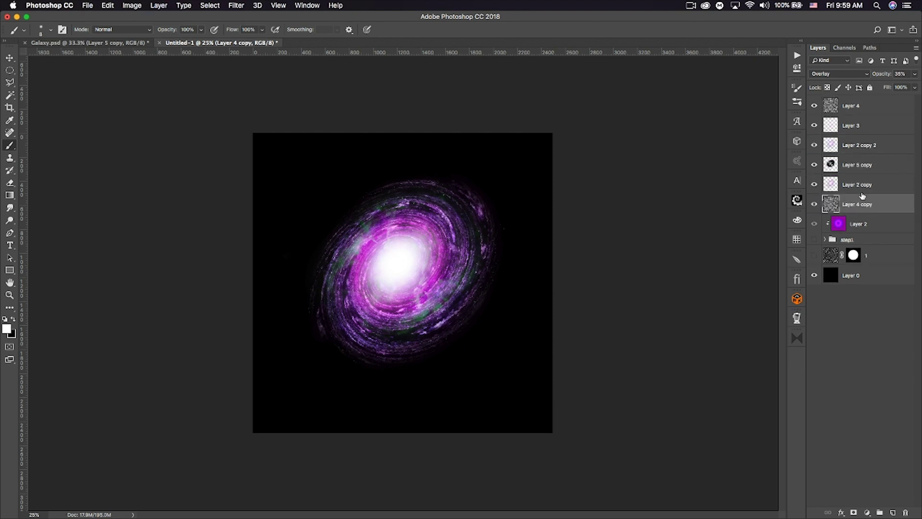
left_click(838, 74)
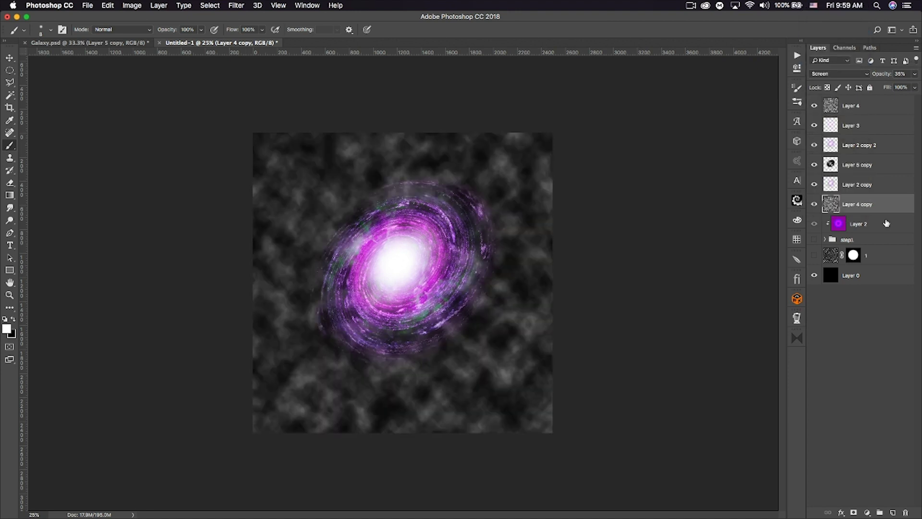
Step: Add a layer mask to Layer 4 copy and prepare a soft round black brush at 1000 px
left_click(854, 513)
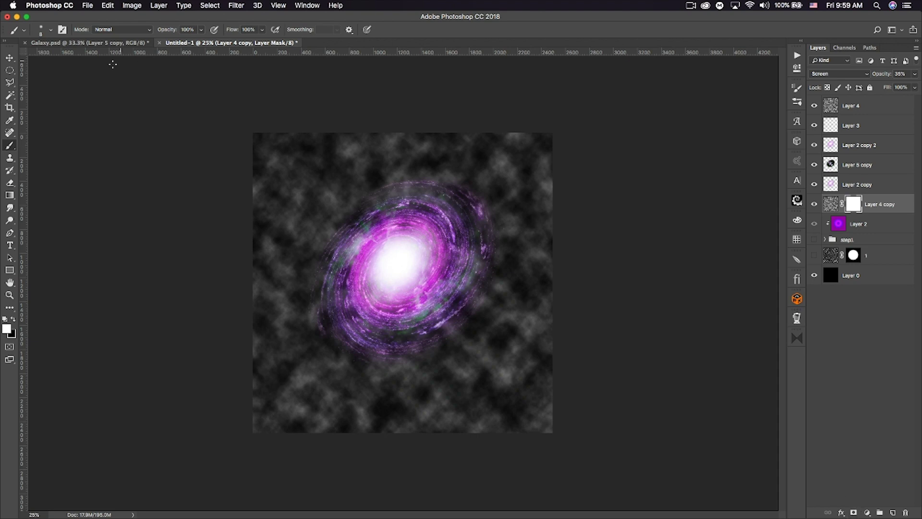
left_click(13, 321)
left_click(51, 31)
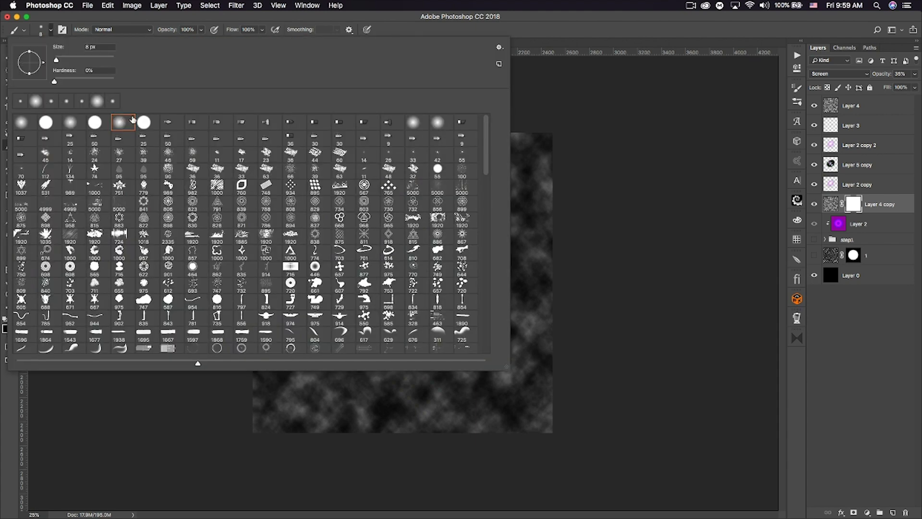
left_click(147, 125)
left_click(35, 100)
left_click(89, 59)
left_click_drag(89, 59, 99, 59)
left_click(525, 36)
key("bracketright")
key("bracketright")
key("bracketright")
key("bracketright")
key("bracketright")
key("bracketright")
key("bracketright")
key("bracketright")
key("bracketright")
key("bracketright")
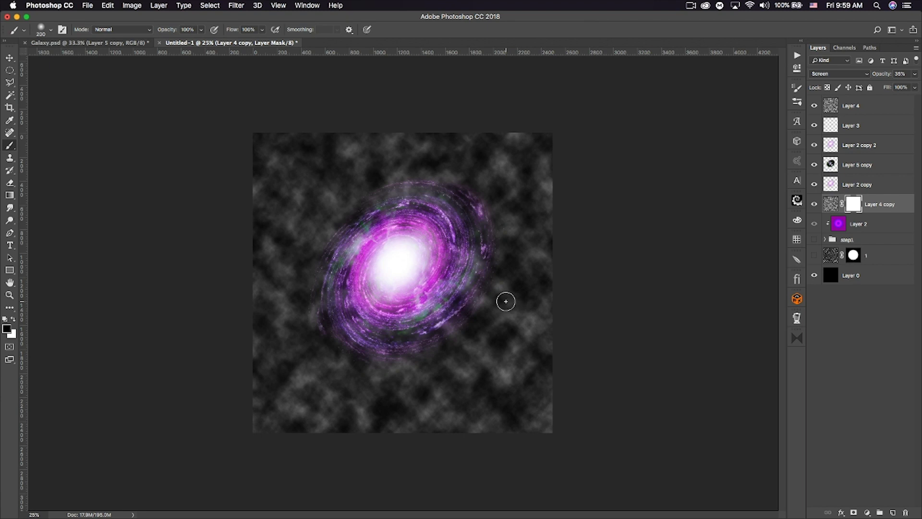
key("bracketright")
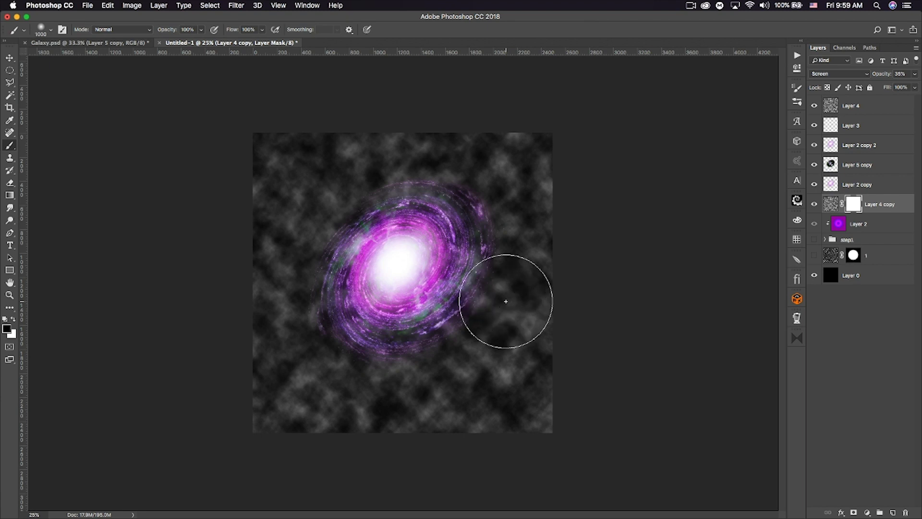
Step: Paint black on Layer 4 copy's mask to hide the clouds in the background around the galaxy
mouse_move(549, 366)
left_mouse_down()
mouse_move(437, 446)
mouse_move(611, 337)
mouse_move(504, 424)
mouse_move(682, 390)
left_mouse_up()
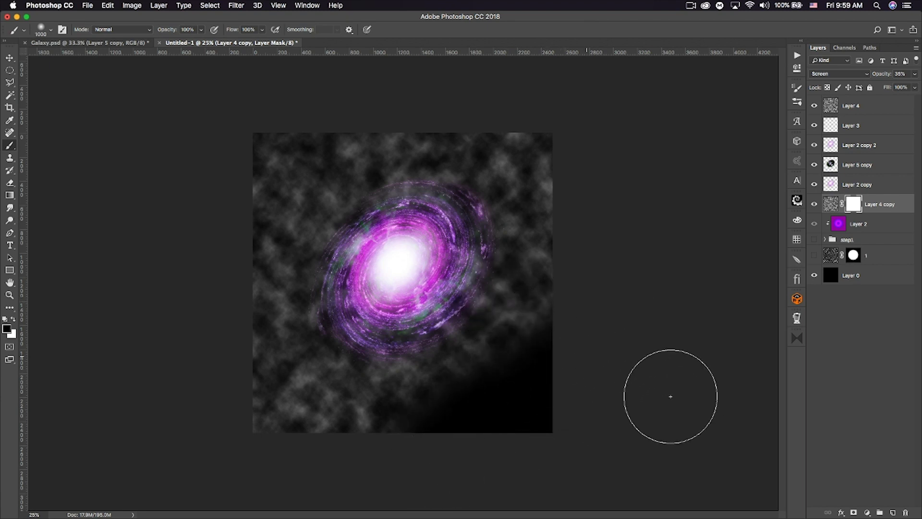
mouse_move(461, 436)
left_mouse_down()
mouse_move(277, 431)
mouse_move(195, 346)
mouse_move(291, 431)
mouse_move(401, 441)
mouse_move(500, 433)
mouse_move(307, 433)
mouse_move(237, 406)
mouse_move(211, 247)
mouse_move(227, 255)
mouse_move(227, 200)
mouse_move(291, 116)
mouse_move(214, 207)
mouse_move(484, 106)
mouse_move(568, 161)
mouse_move(579, 335)
mouse_move(441, 406)
mouse_move(354, 416)
mouse_move(280, 342)
mouse_move(254, 221)
mouse_move(301, 152)
mouse_move(433, 126)
mouse_move(518, 147)
mouse_move(580, 318)
mouse_move(562, 372)
mouse_move(569, 255)
mouse_move(558, 195)
mouse_move(536, 330)
mouse_move(485, 406)
mouse_move(546, 317)
mouse_move(396, 143)
mouse_move(313, 170)
mouse_move(250, 233)
mouse_move(239, 298)
mouse_move(334, 117)
left_mouse_up()
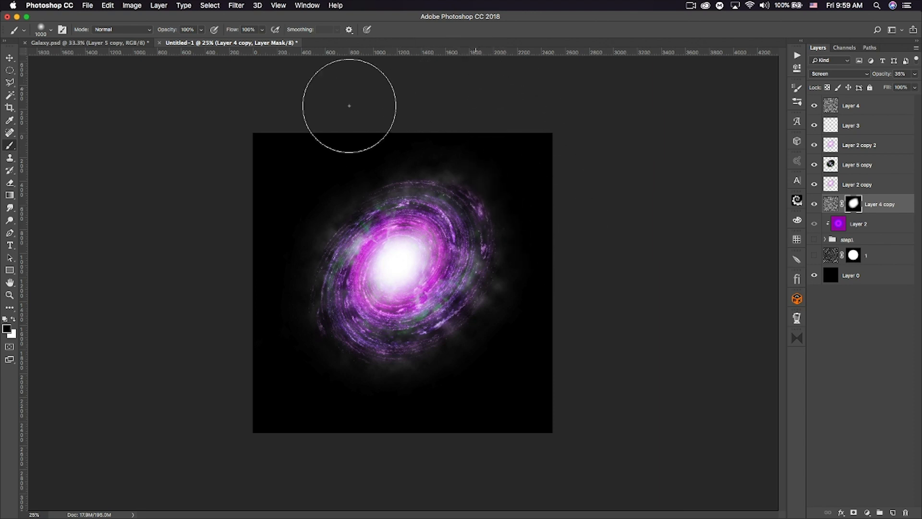
left_click_drag(442, 387, 399, 386)
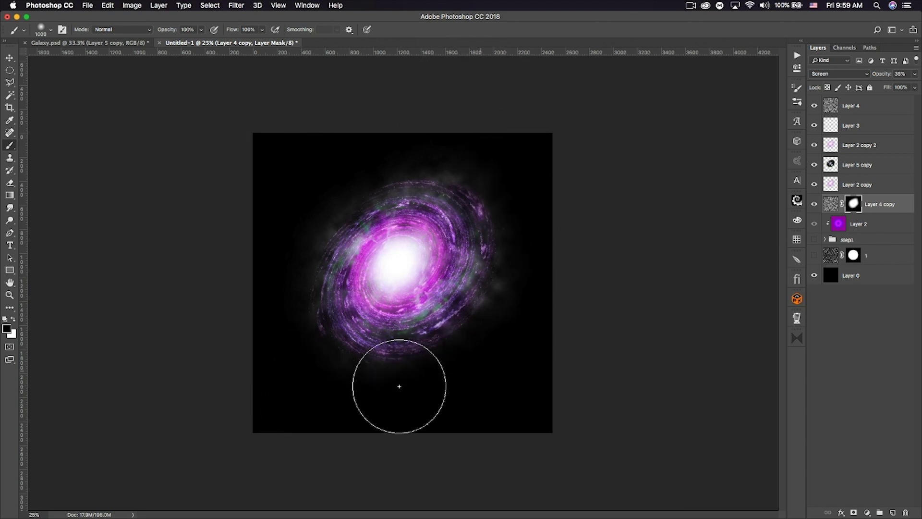
Step: Reduce the brush to 400 px and mask out remaining cloud patches along the galaxy's outer edge
key("bracketleft")
key("bracketleft")
key("bracketleft")
key("bracketleft")
key("bracketleft")
key("bracketleft")
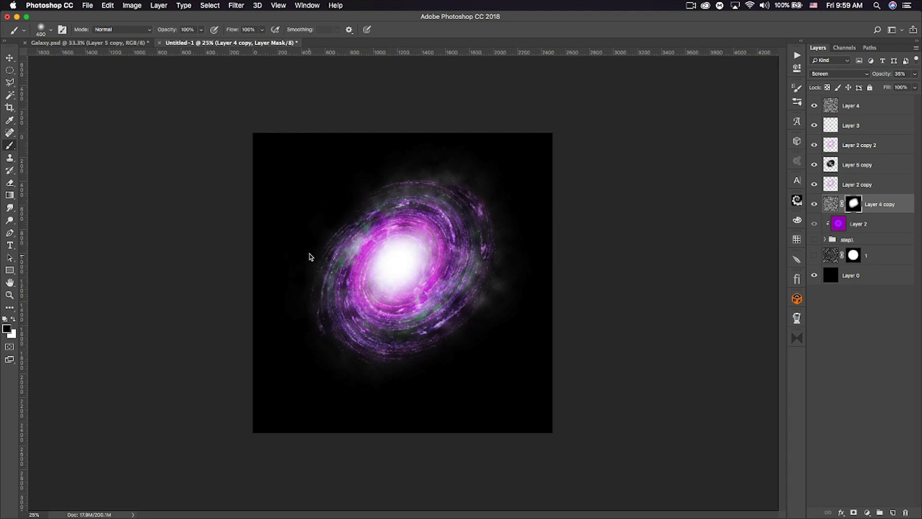
left_click_drag(456, 187, 428, 189)
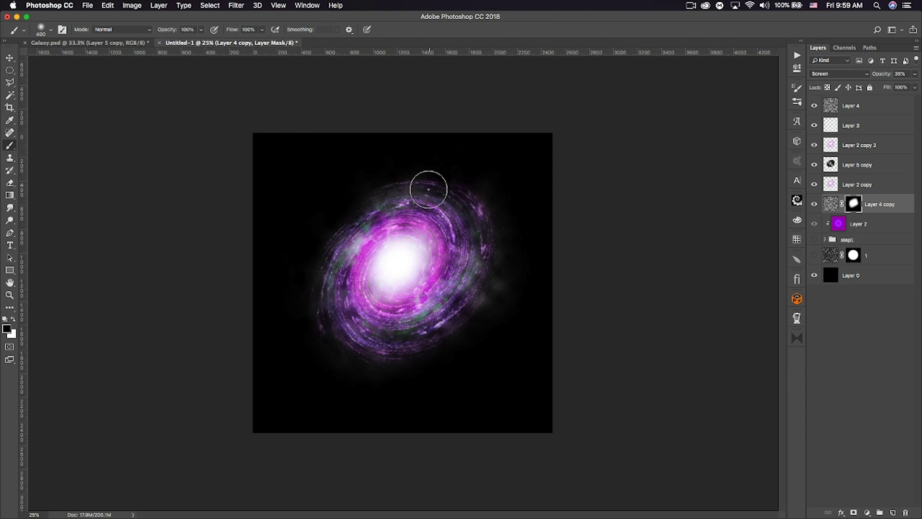
mouse_move(500, 307)
left_mouse_down()
mouse_move(496, 221)
mouse_move(514, 265)
left_mouse_up()
left_click_drag(419, 366, 323, 354)
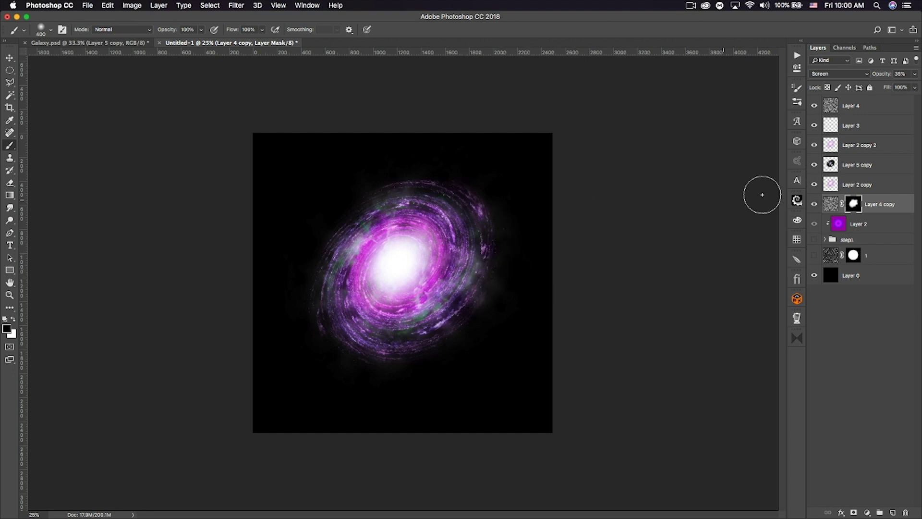
Step: Duplicate Layer 2 copy and clip the duplicate directly onto Layer 4 copy
left_click(878, 191)
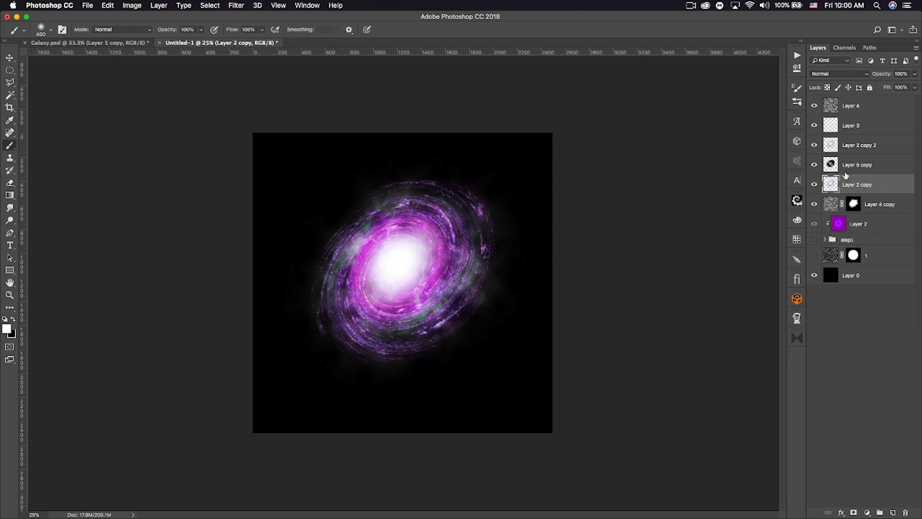
left_click(814, 185)
left_click(814, 184)
key("super+j")
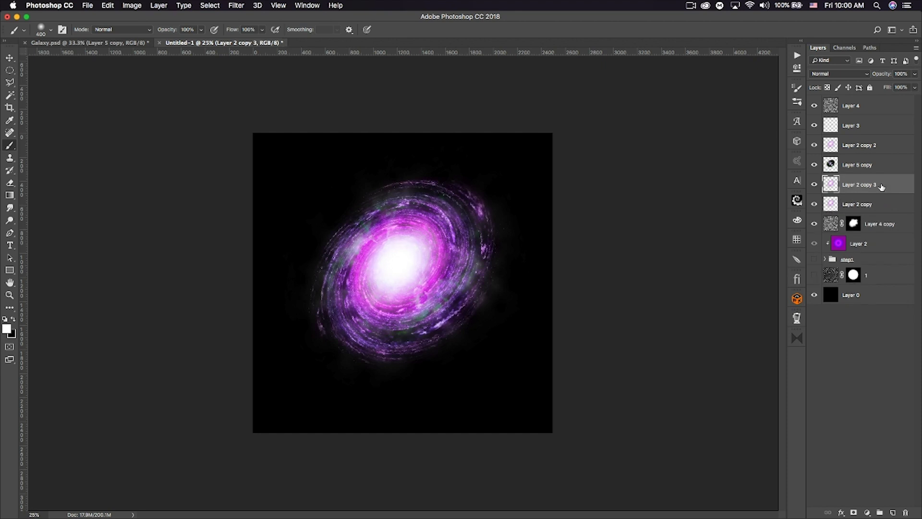
left_click_drag(880, 188, 876, 214)
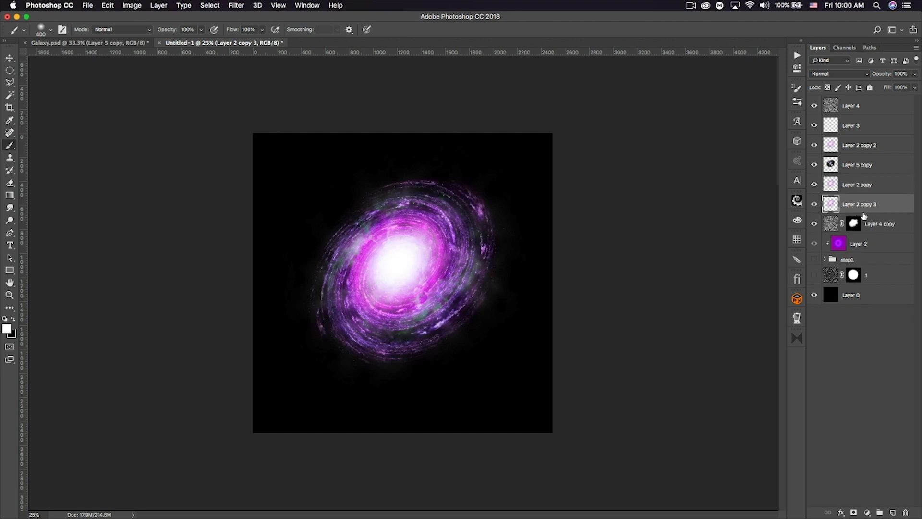
left_click(870, 212, "alt")
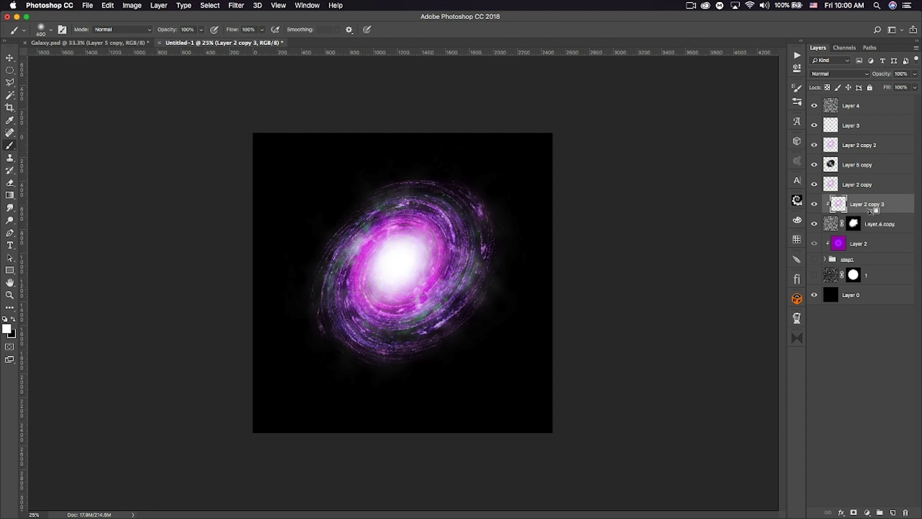
Step: Scale the clipped Layer 2 copy 3 up to about 156% and compare the artwork with and without it
key("super+t")
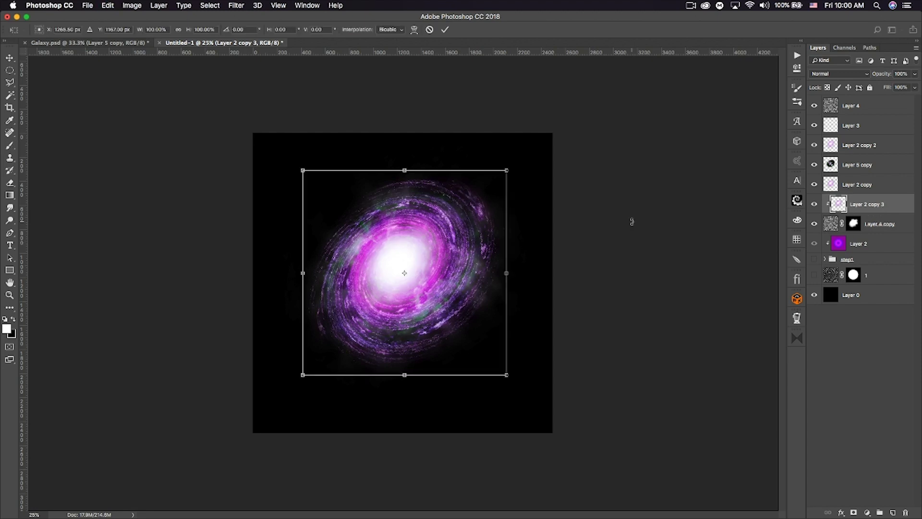
left_click_drag(508, 167, 577, 123)
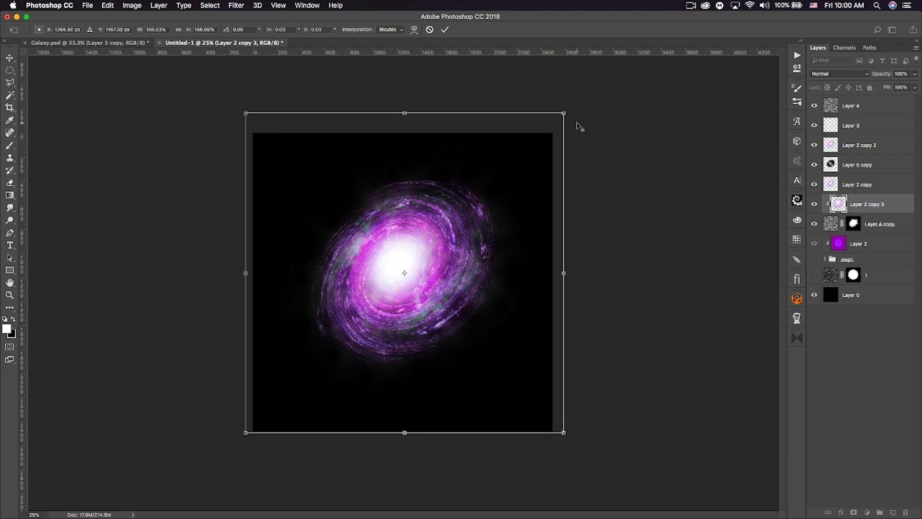
key("Return")
key("b")
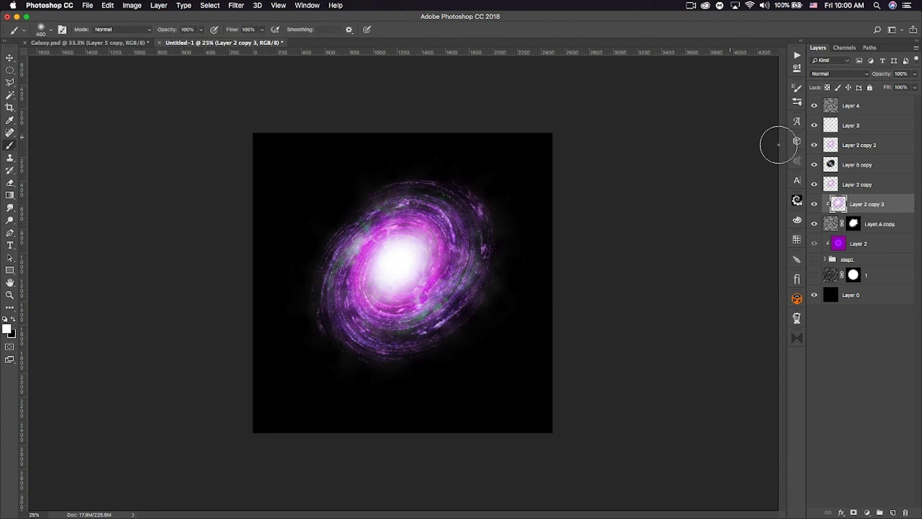
left_click(815, 206)
left_click(814, 207)
left_click(814, 207)
left_click(815, 207)
Step: Apply a Gaussian Blur with a 6.0 pixel radius to Layer 2 copy 3 and check its effect
left_click(231, 3)
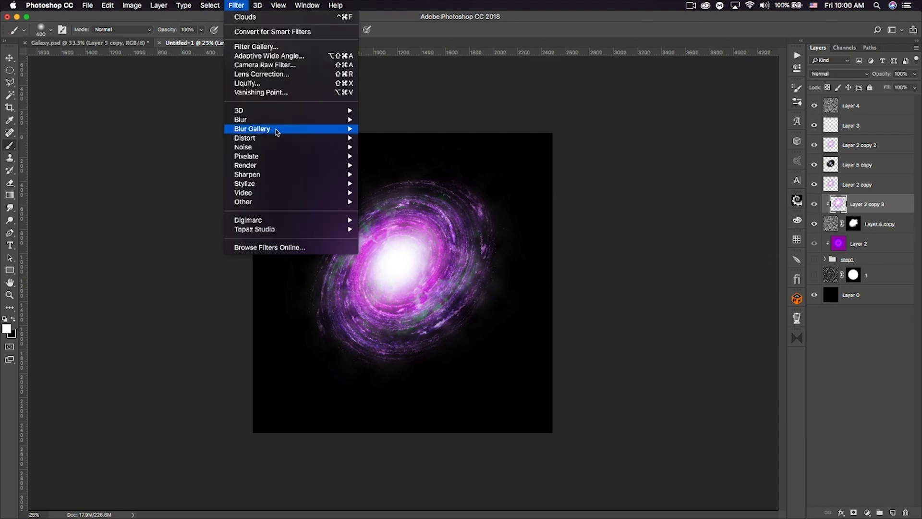
mouse_move(288, 120)
key("Return")
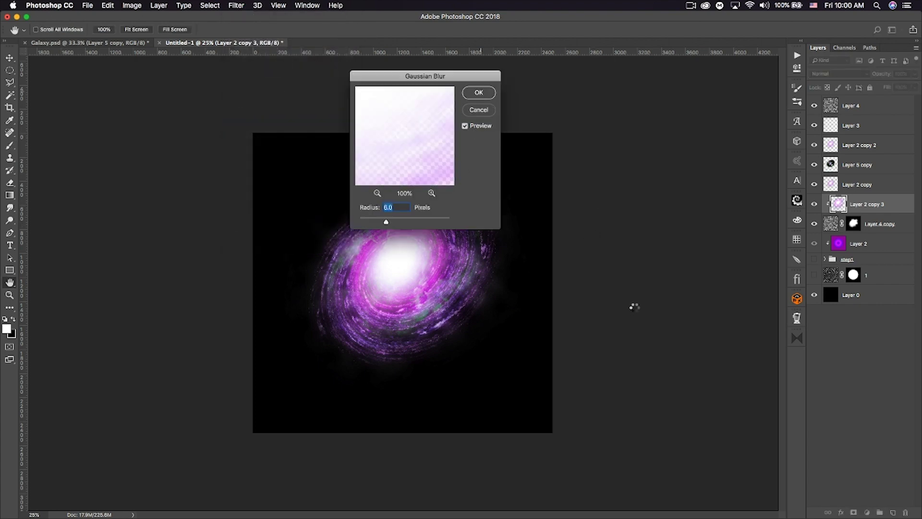
key("Return")
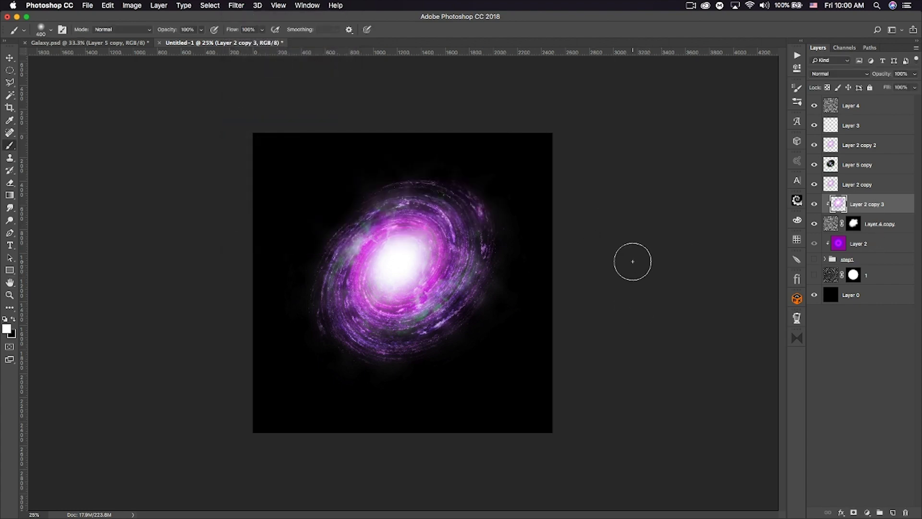
left_click(814, 205)
left_click(814, 206)
left_click(815, 206)
left_click(814, 206)
Step: Group the layers from Layer 4 down to Layer 4 copy and name the group step2
left_click(862, 112)
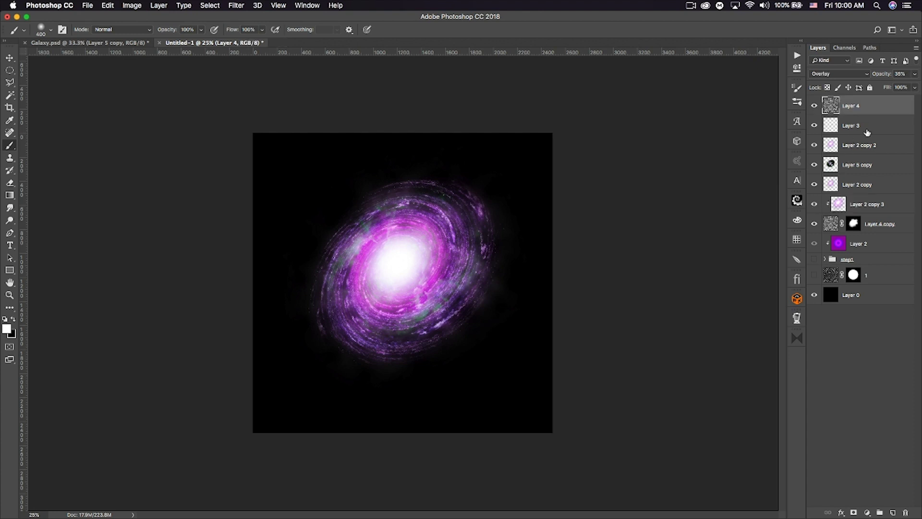
left_click(884, 225, "shift")
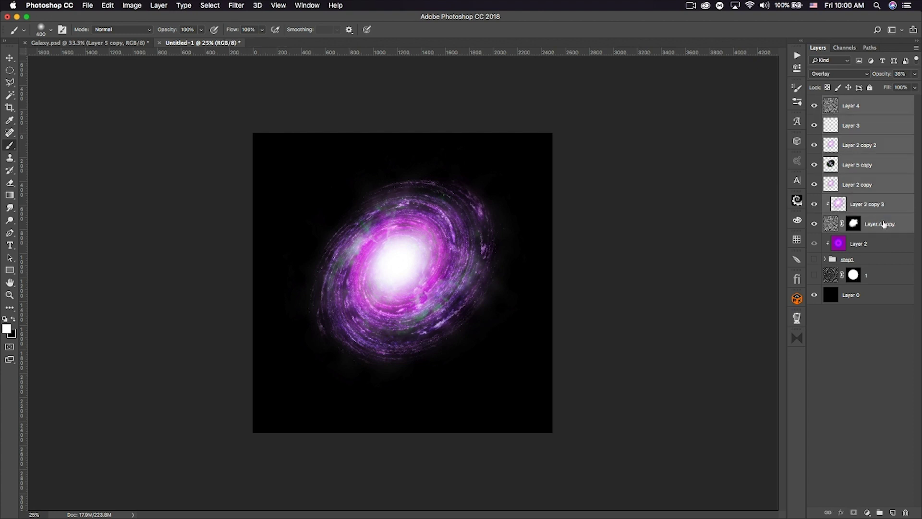
key("ctrl+g")
double_click(848, 102)
type("ste")
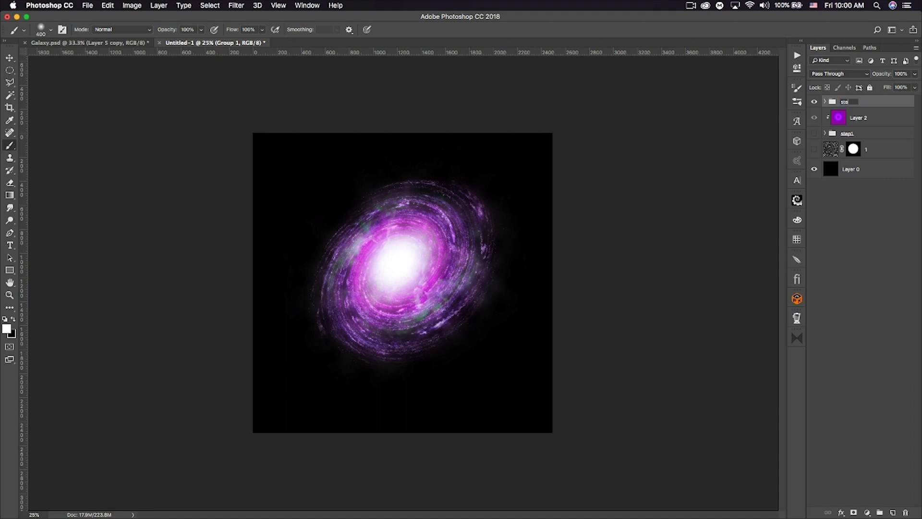
type("p2")
key("Return")
Step: Duplicate the step2 group below the original and scale the copy up to about 178%
key("ctrl+j")
left_click_drag(877, 105, 865, 137)
key("ctrl+t")
left_click_drag(564, 113, 739, 41)
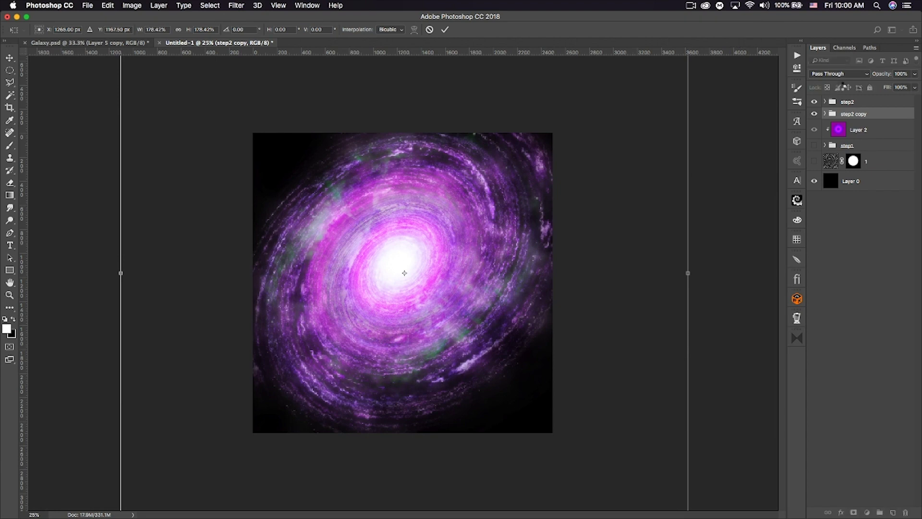
key("Return")
key("b")
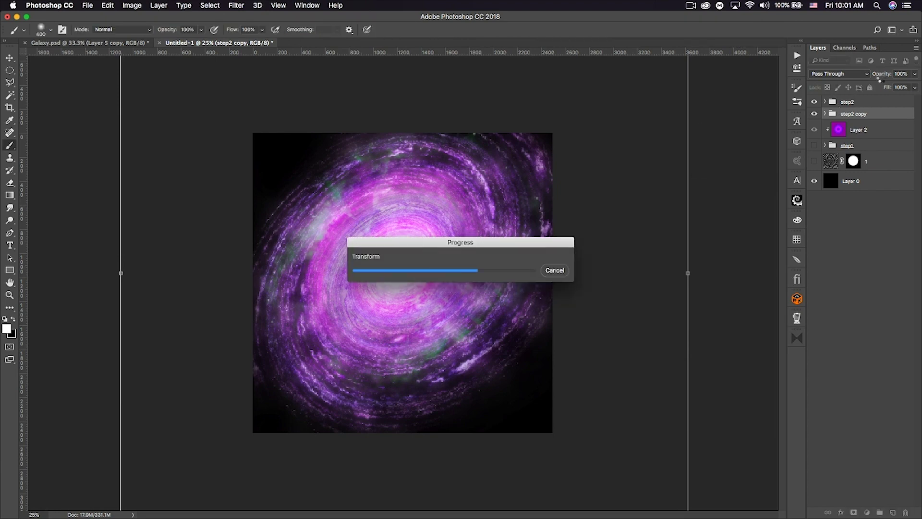
Step: Lower the step2 copy group's opacity to 19% and select the step2 group
left_click_drag(882, 76, 840, 69)
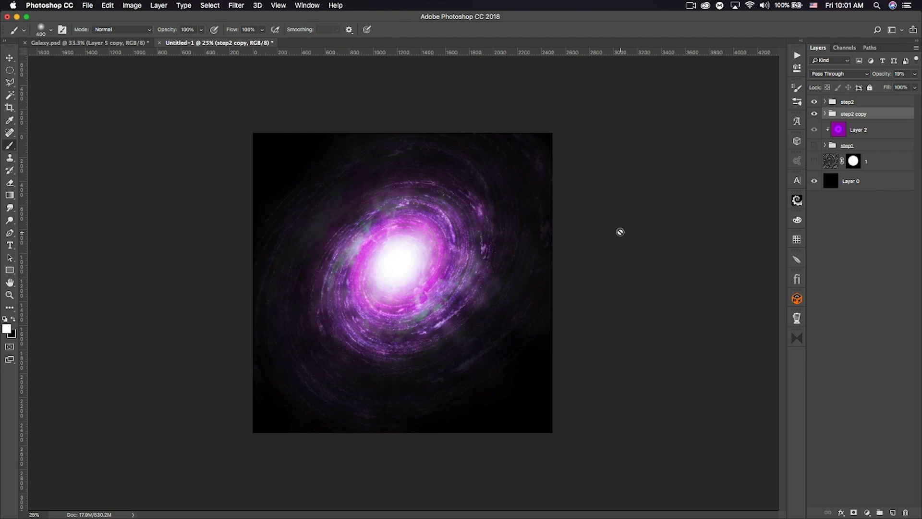
left_click(885, 101)
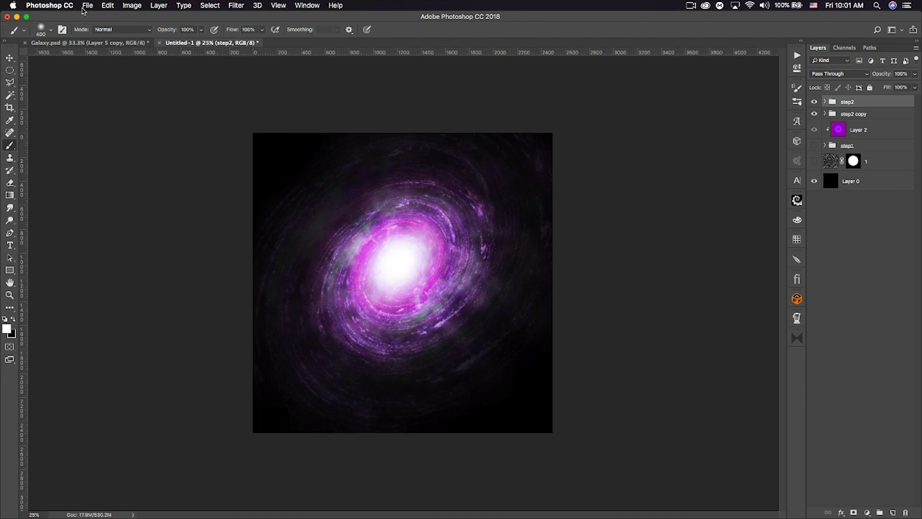
Step: Minimize the document window to view the finished galaxy wallpaper on the desktop, and return to Photoshop
left_click(16, 17)
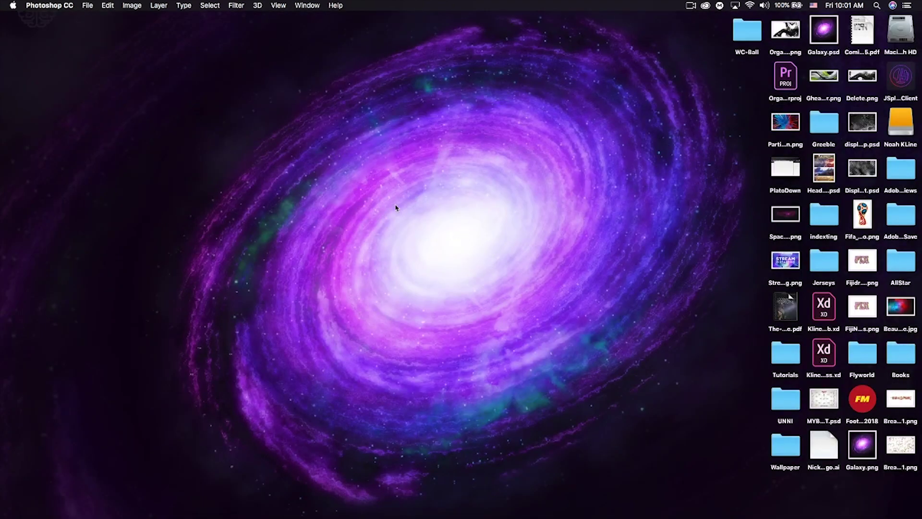
key("super+Tab")
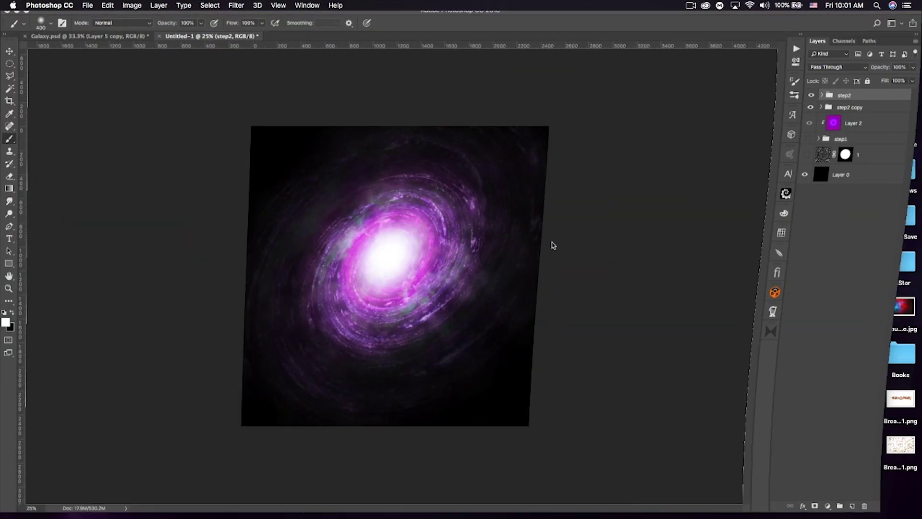